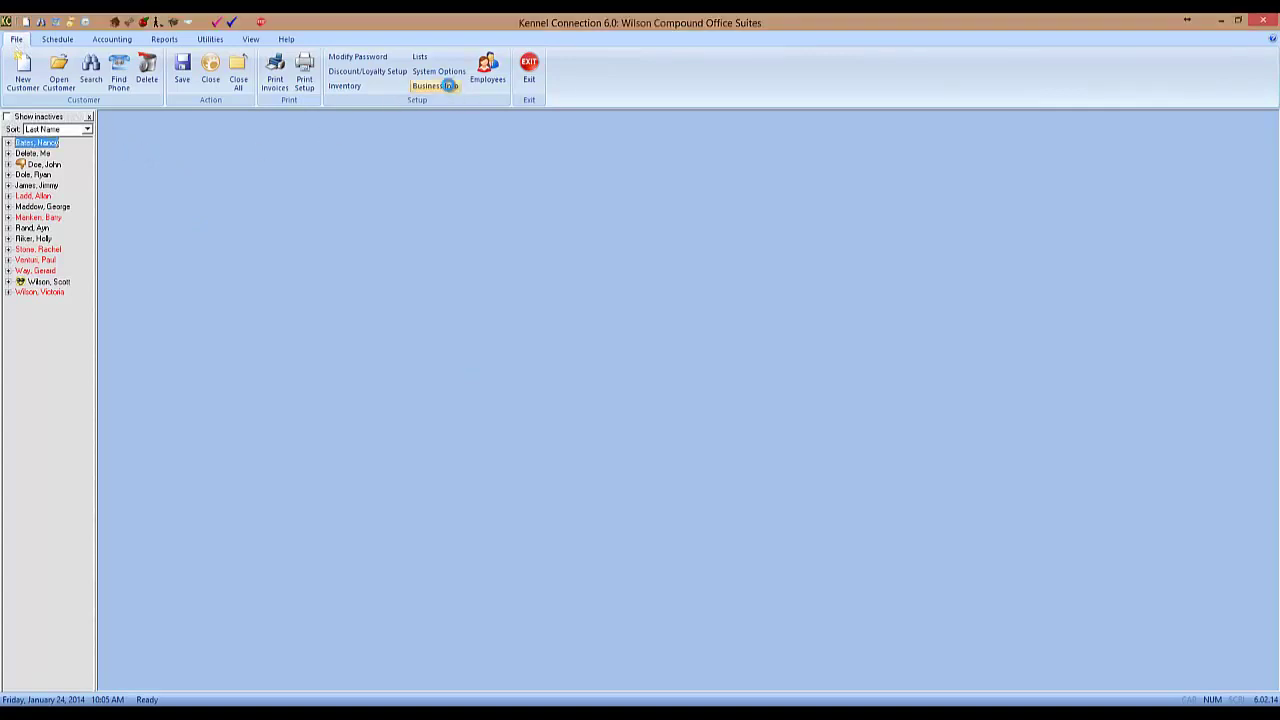
# Open the QuickBooks DirectLink settings in the business information setup.
pyautogui.click(447, 86)
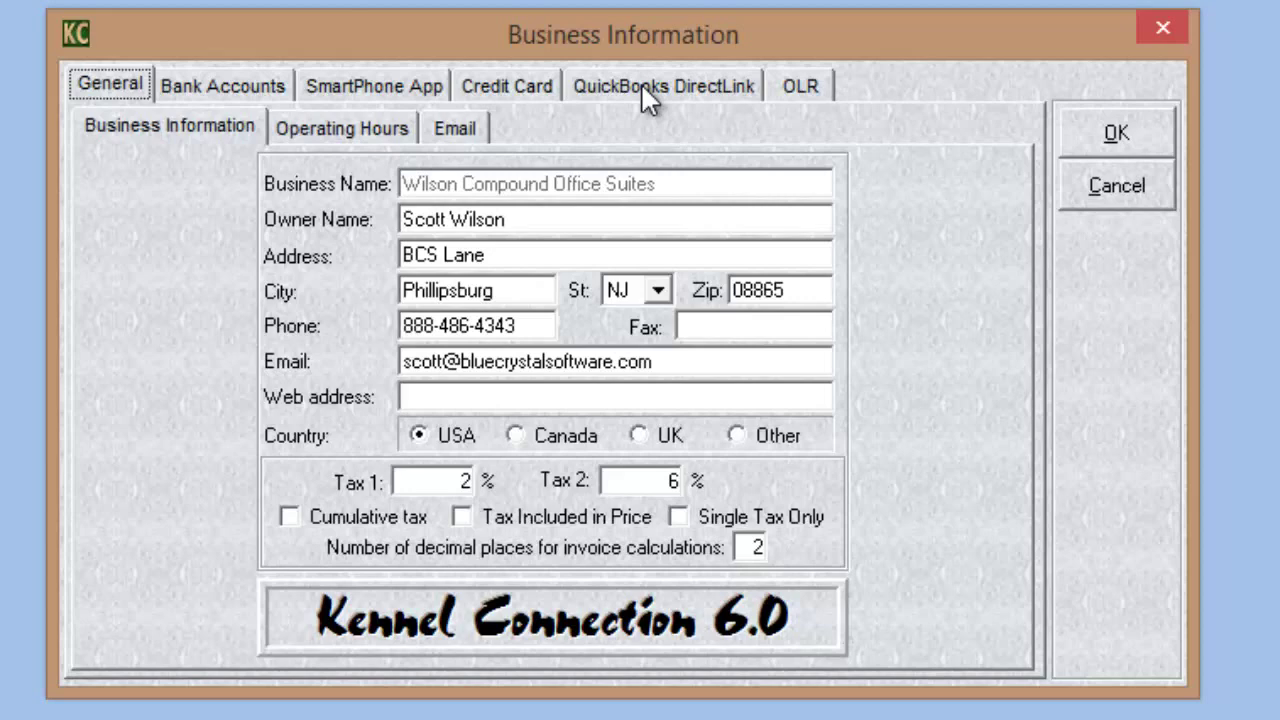
pyautogui.click(651, 80)
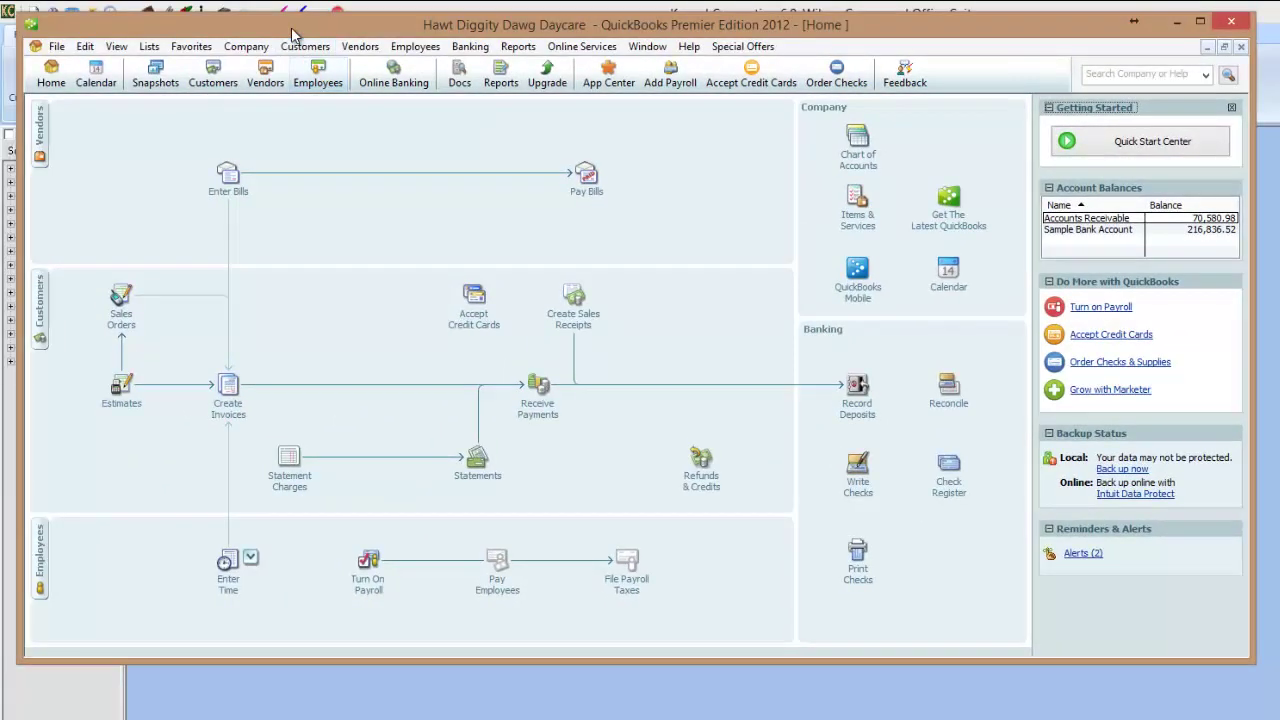
# Switch to QuickBooks and look at the file commands for creating and opening a company.
pyautogui.click(57, 47)
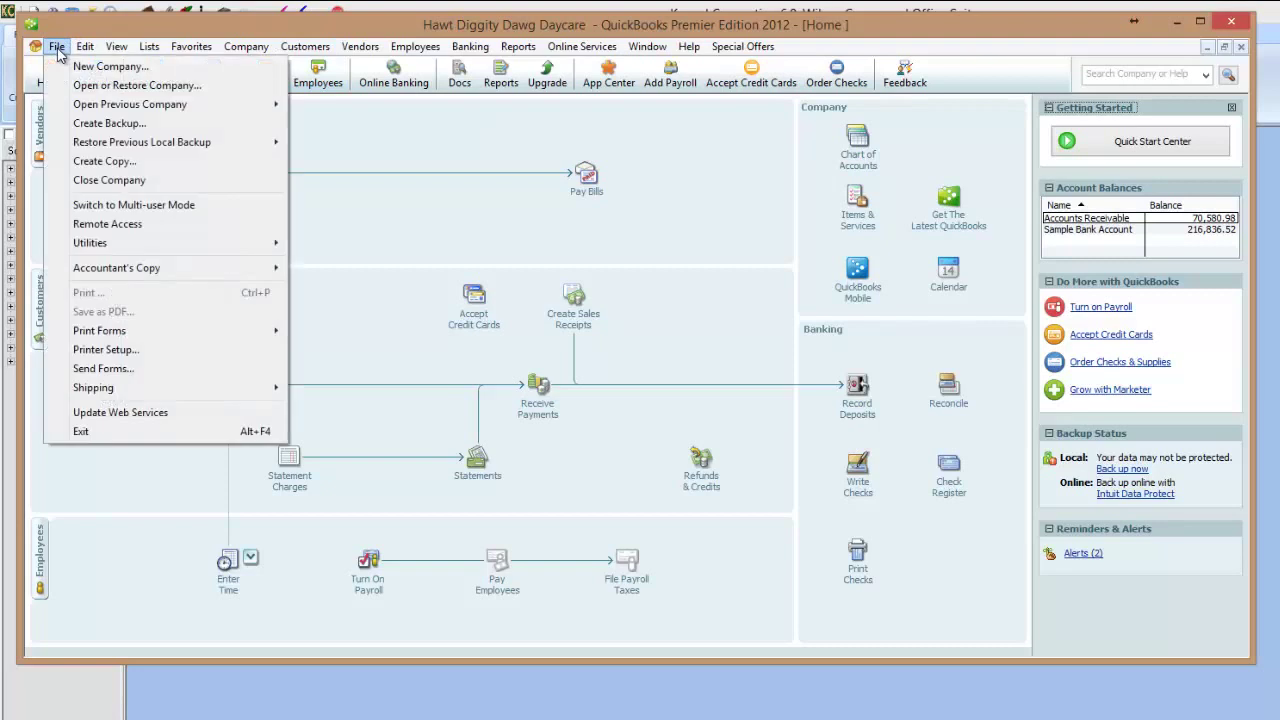
pyautogui.moveTo(96, 110)
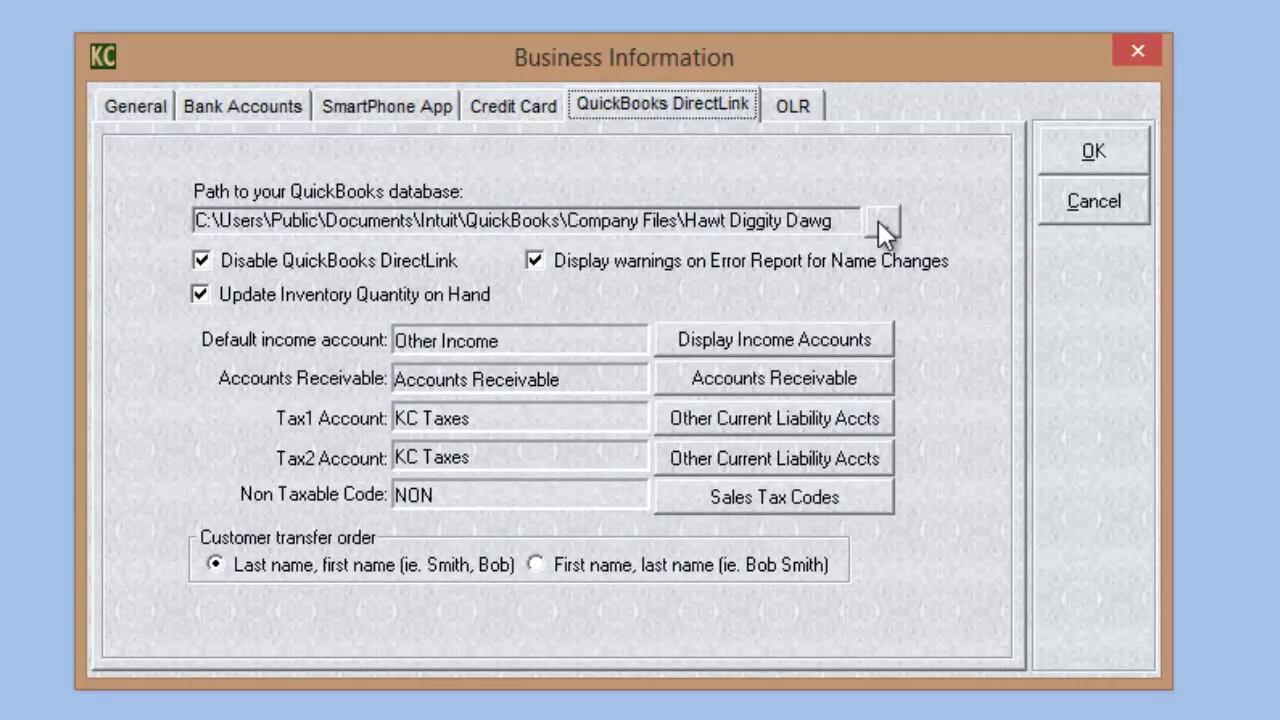
# Back in Kennel Connection, open the file browser for the QuickBooks database path and close it without choosing a file.
pyautogui.click(880, 222)
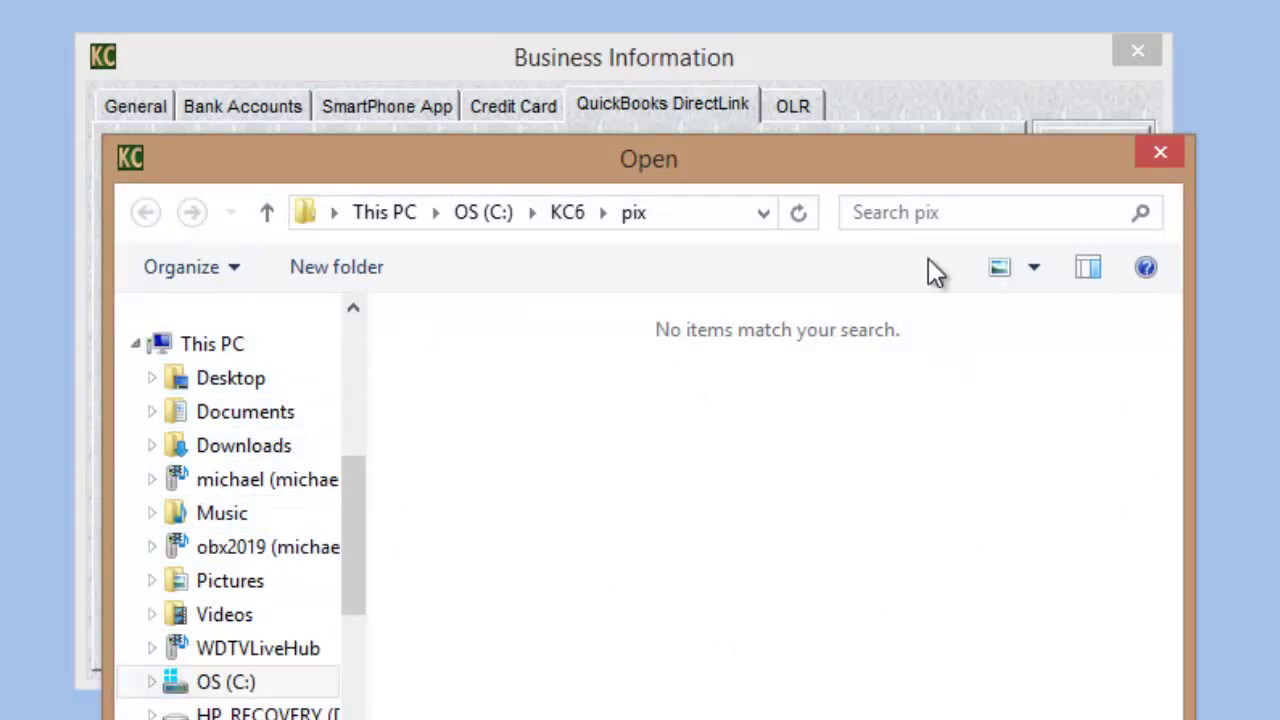
pyautogui.click(1157, 160)
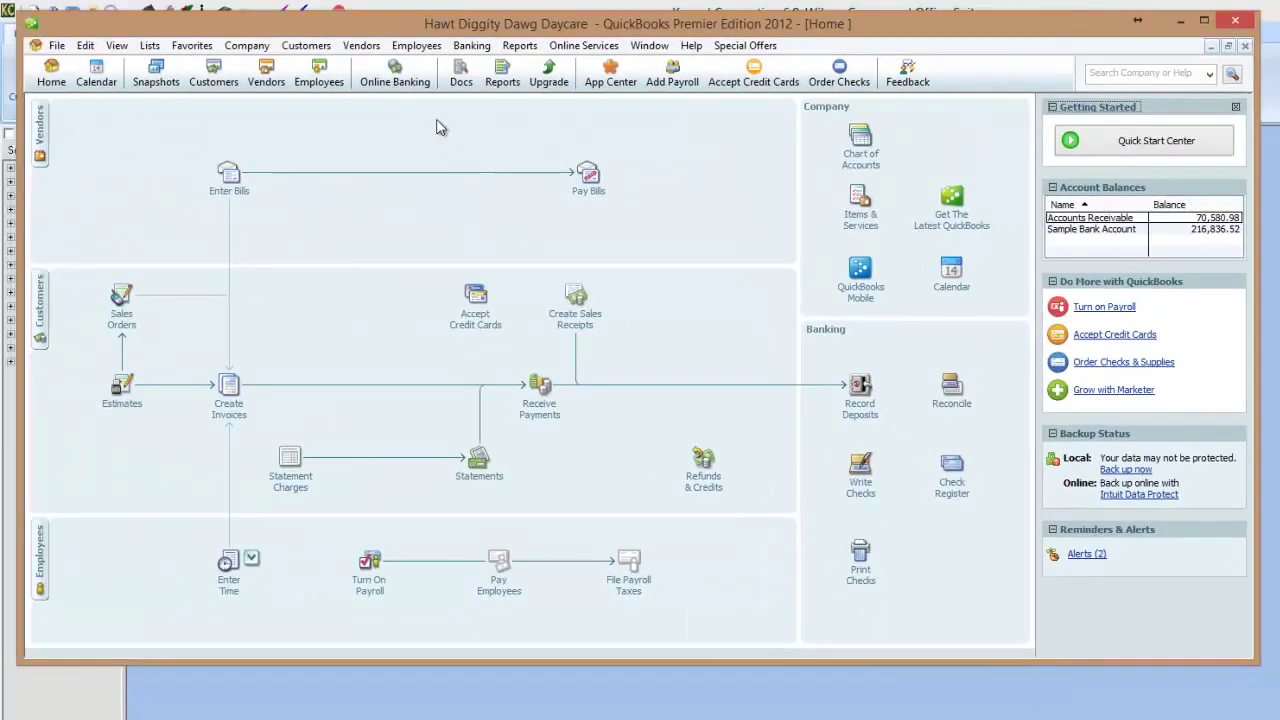
# In QuickBooks, check the access rights of Kennel Connection Interface in the company preferences for integrated applications and close the preferences.
pyautogui.click(85, 46)
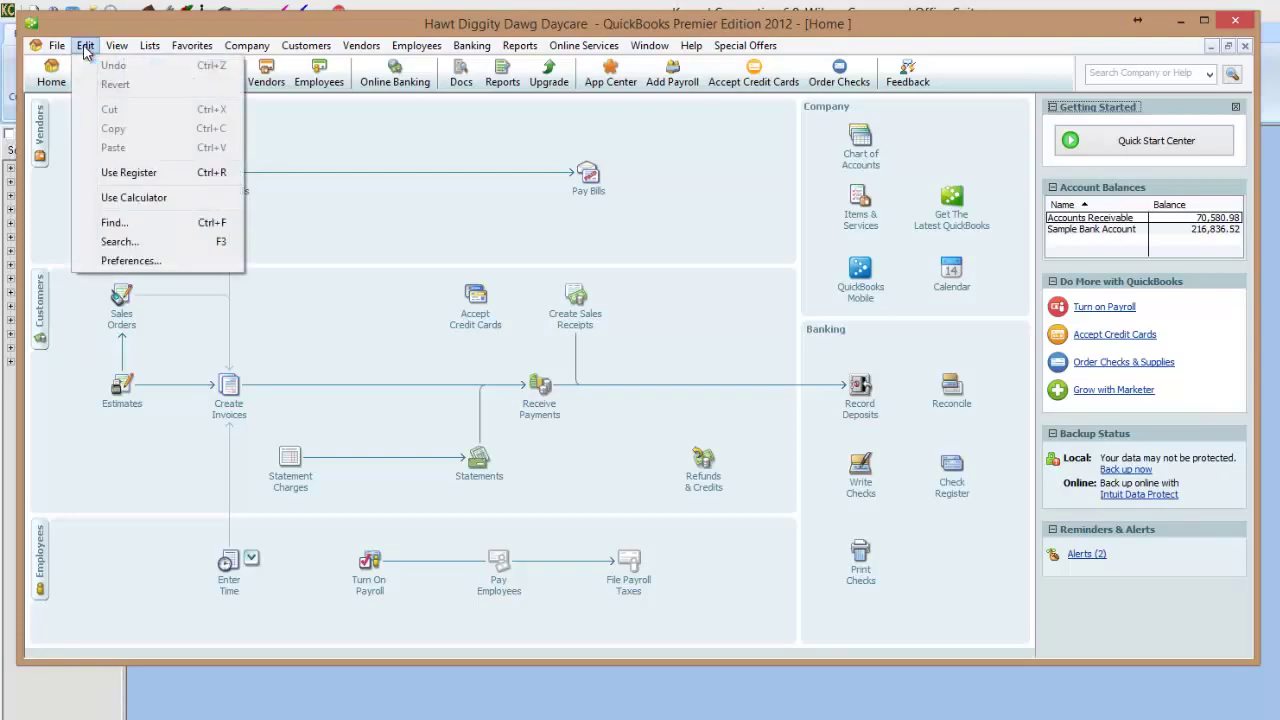
pyautogui.click(138, 262)
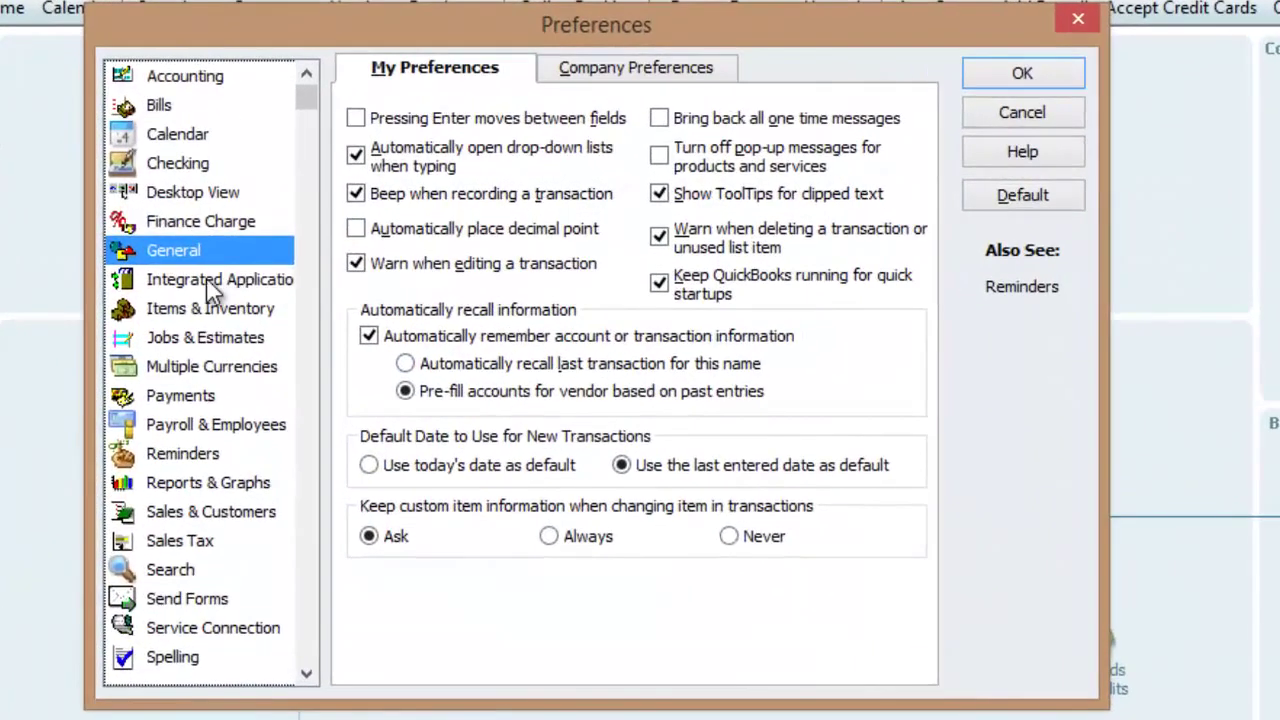
pyautogui.click(200, 274)
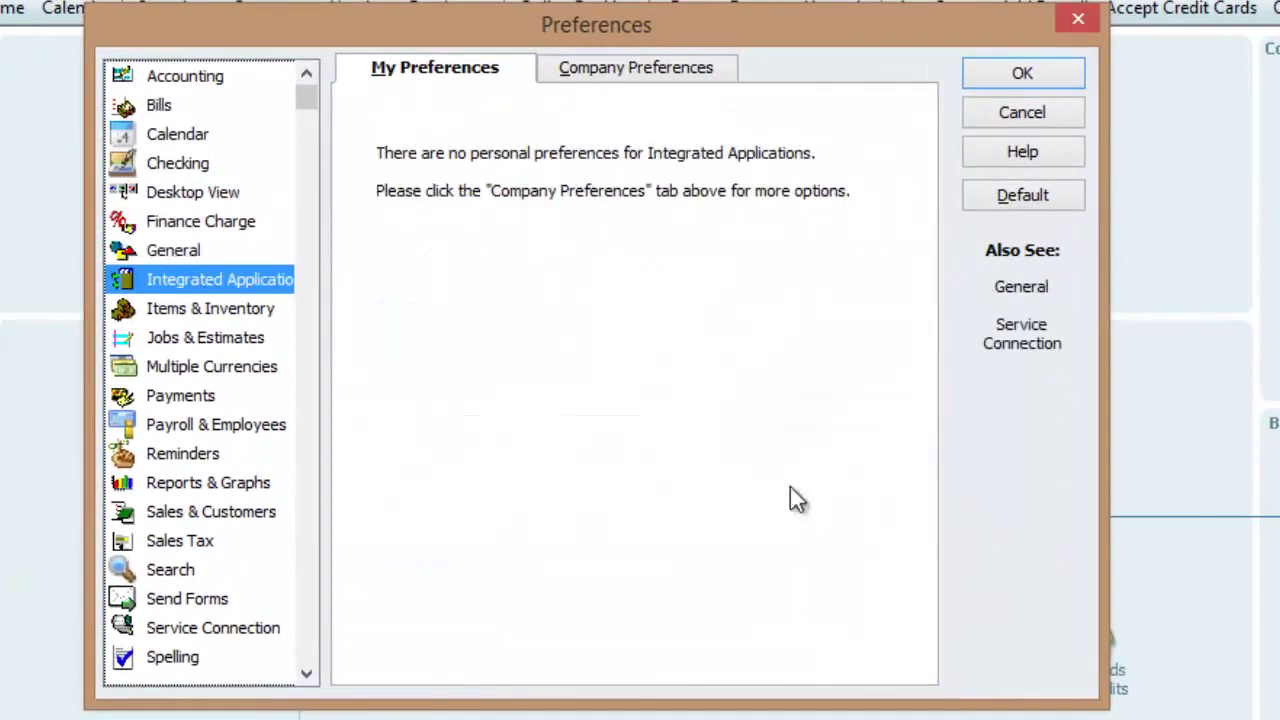
pyautogui.click(623, 62)
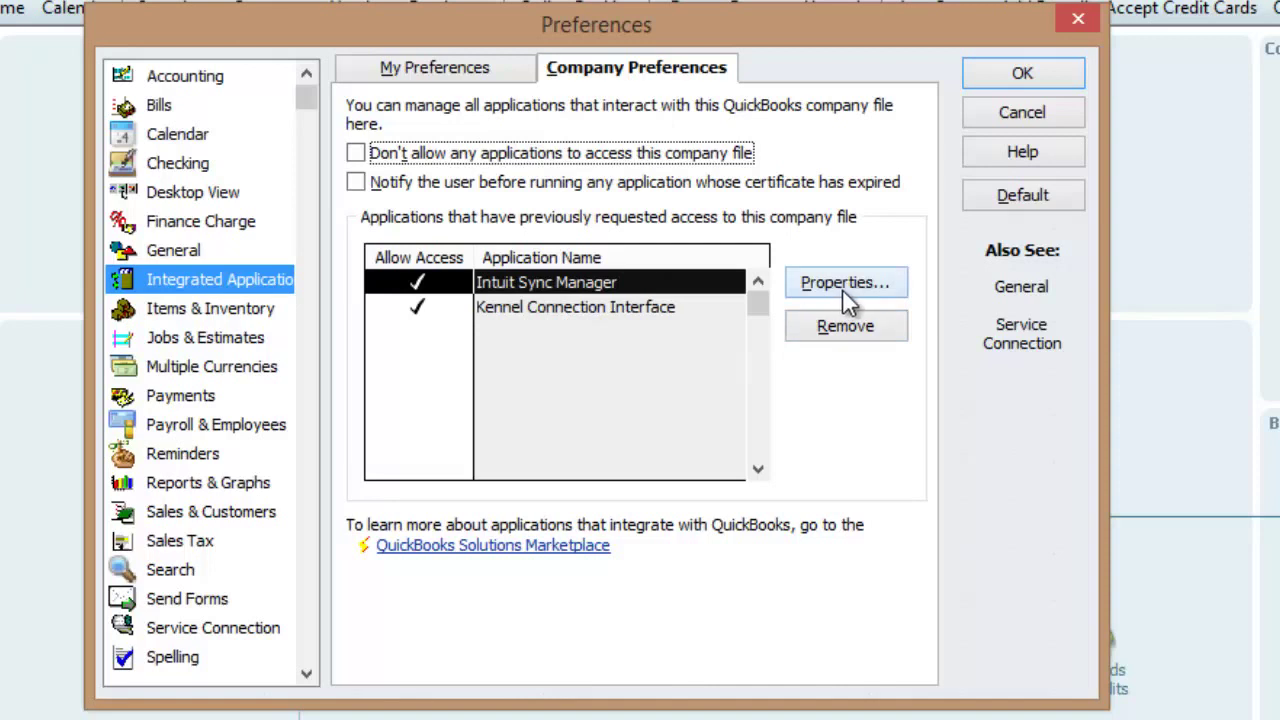
pyautogui.click(552, 303)
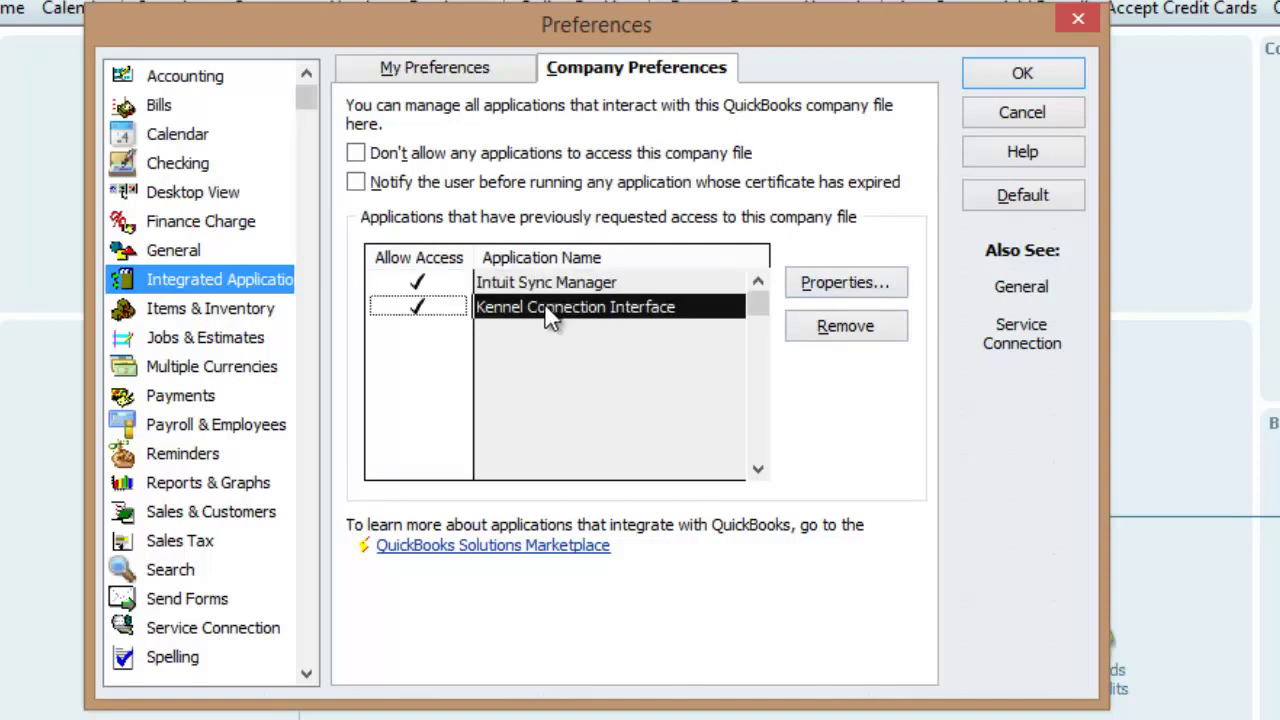
pyautogui.click(845, 283)
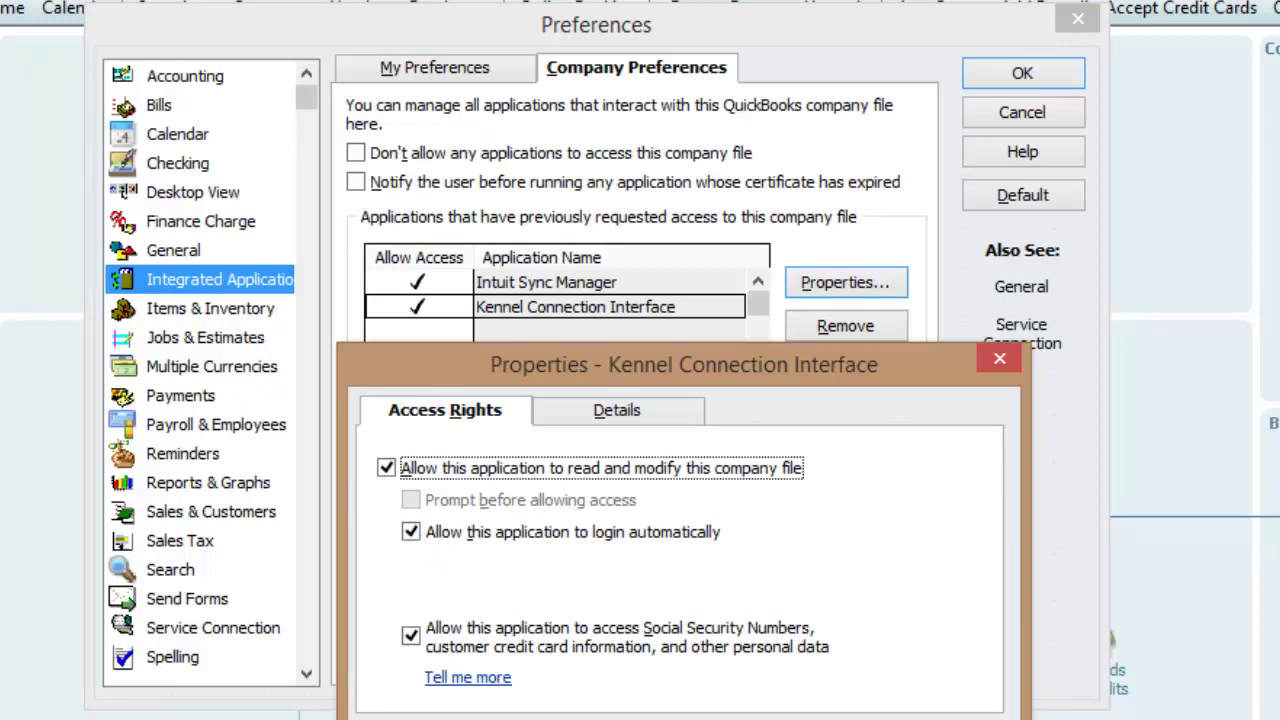
pyautogui.press('Return')
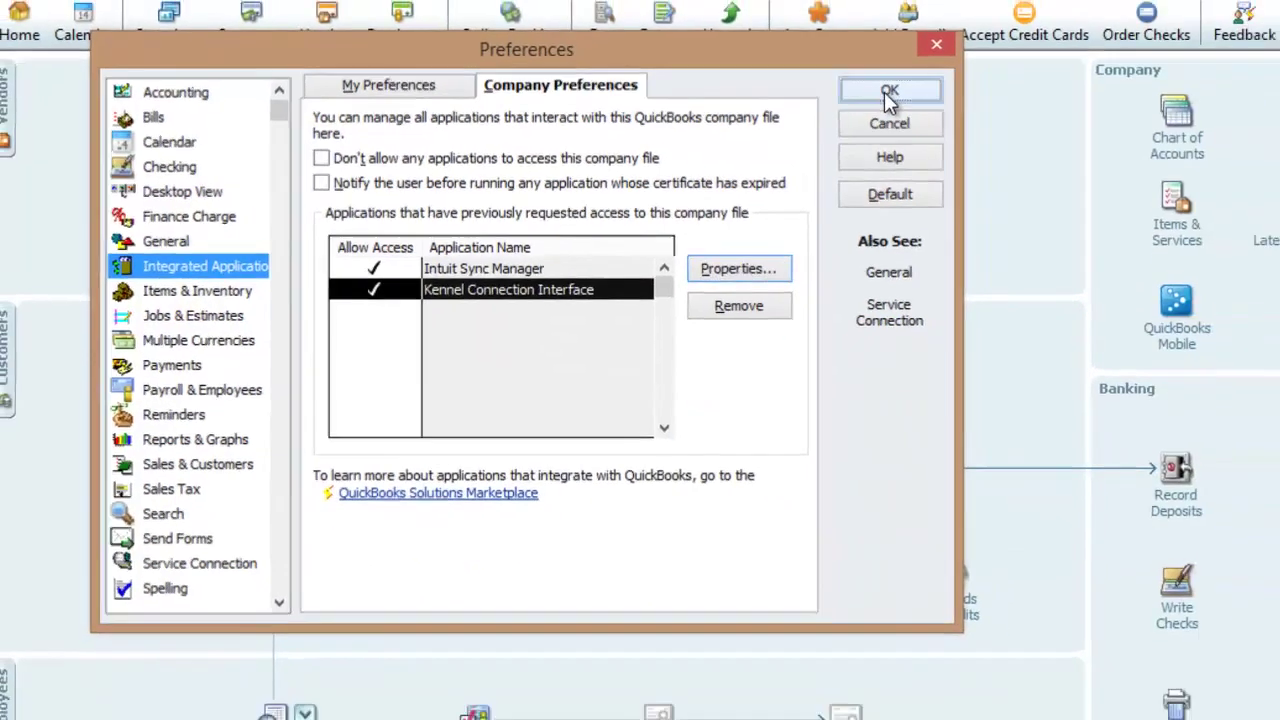
pyautogui.click(1022, 77)
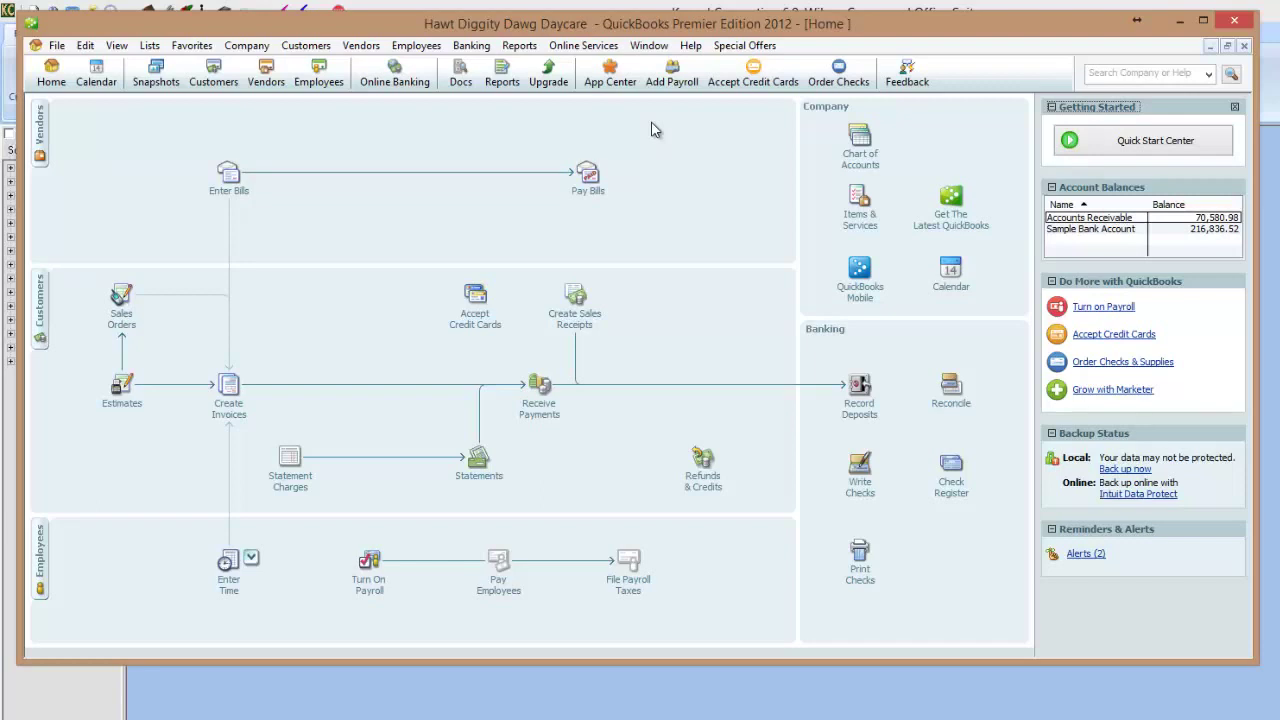
# Examine the Accounts Receivable, Cost of Goods Sold, Inventory Asset, KC Taxes and Other Income entries in the Chart of Accounts.
pyautogui.click(862, 160)
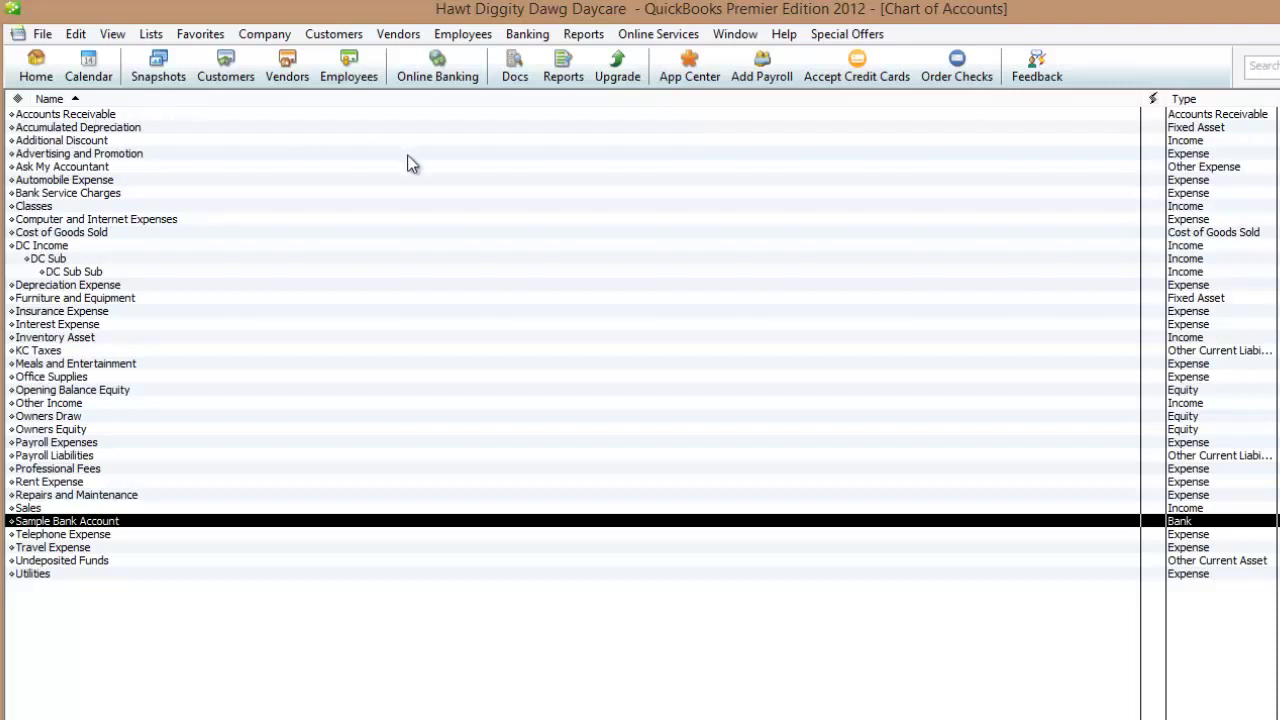
pyautogui.click(101, 119)
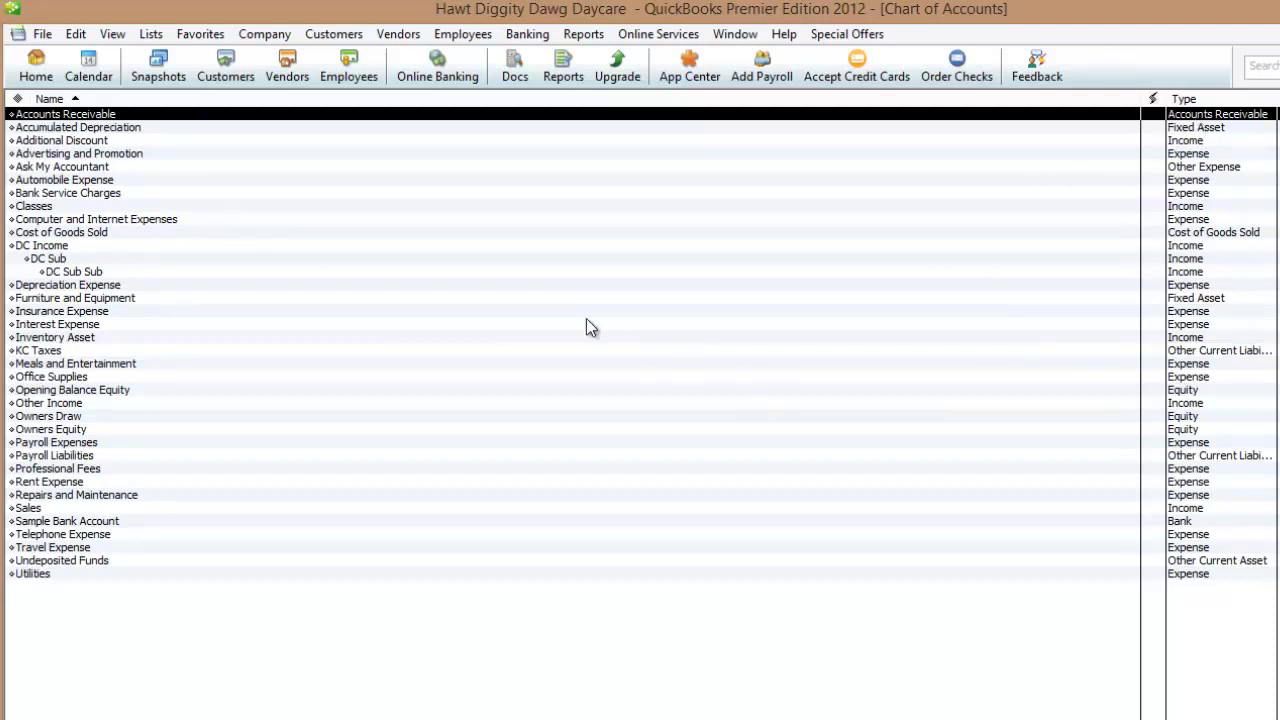
pyautogui.click(80, 236)
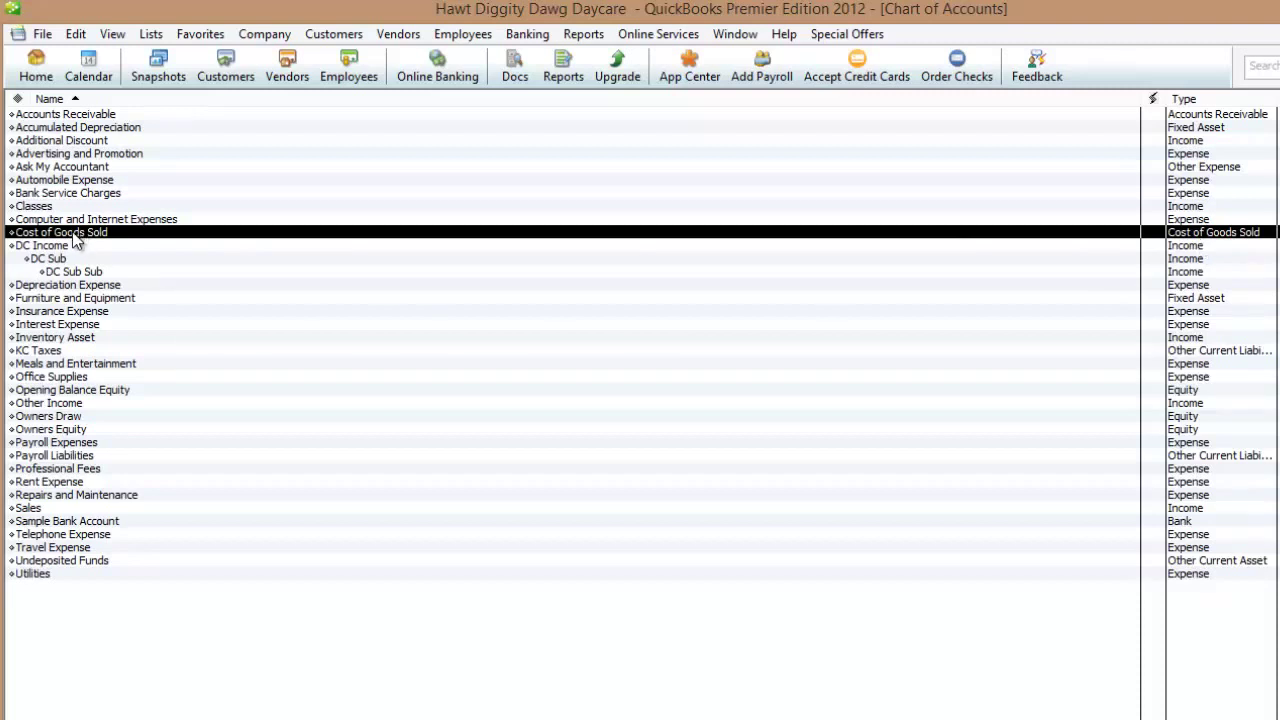
pyautogui.click(93, 339)
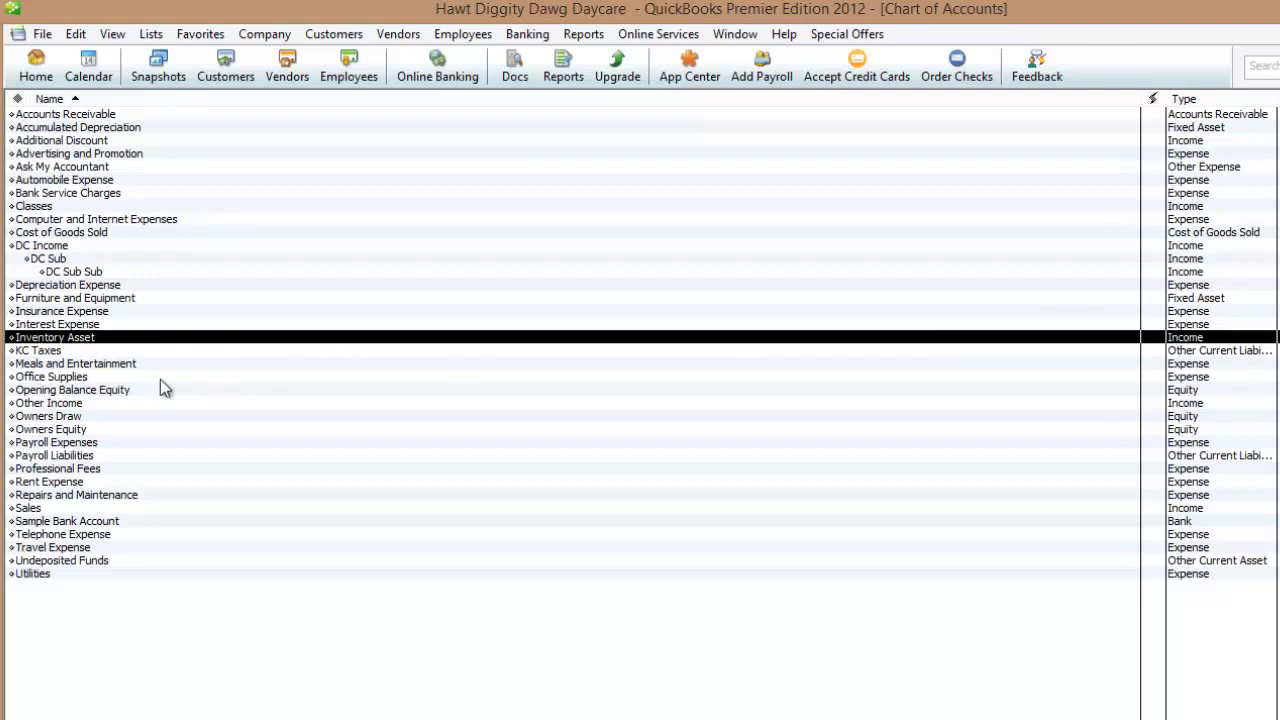
pyautogui.click(79, 351)
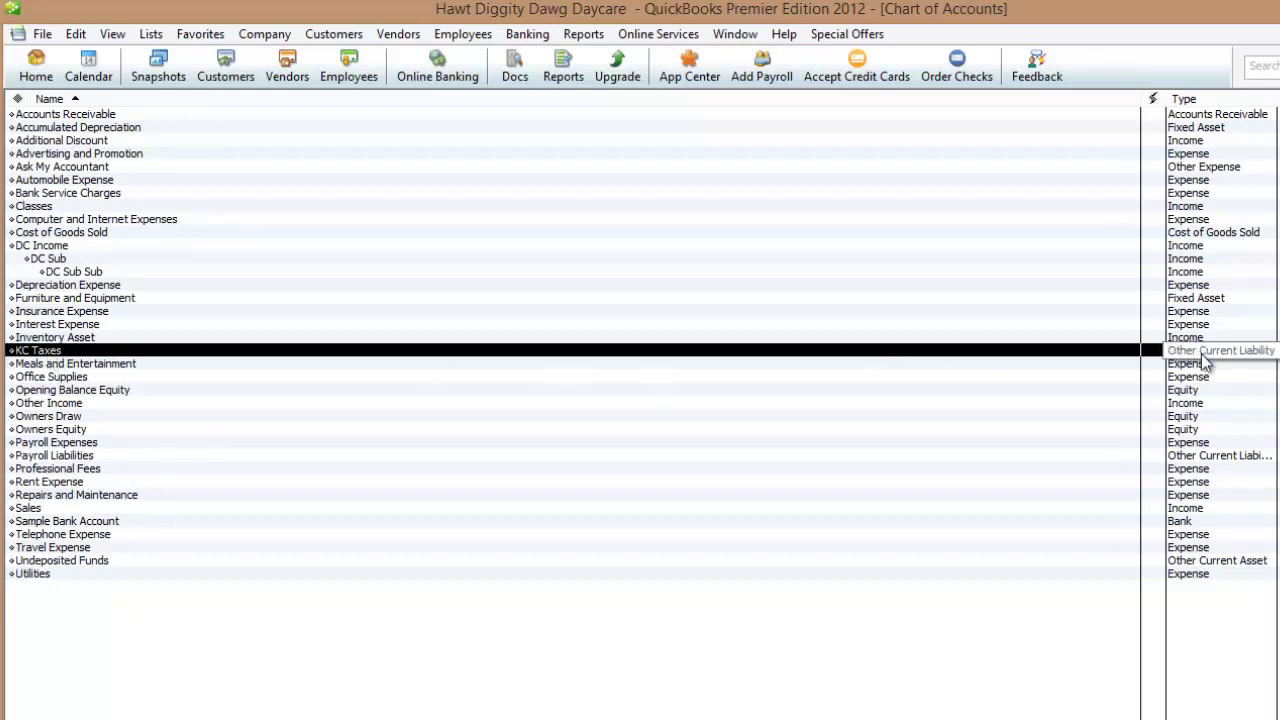
pyautogui.click(88, 405)
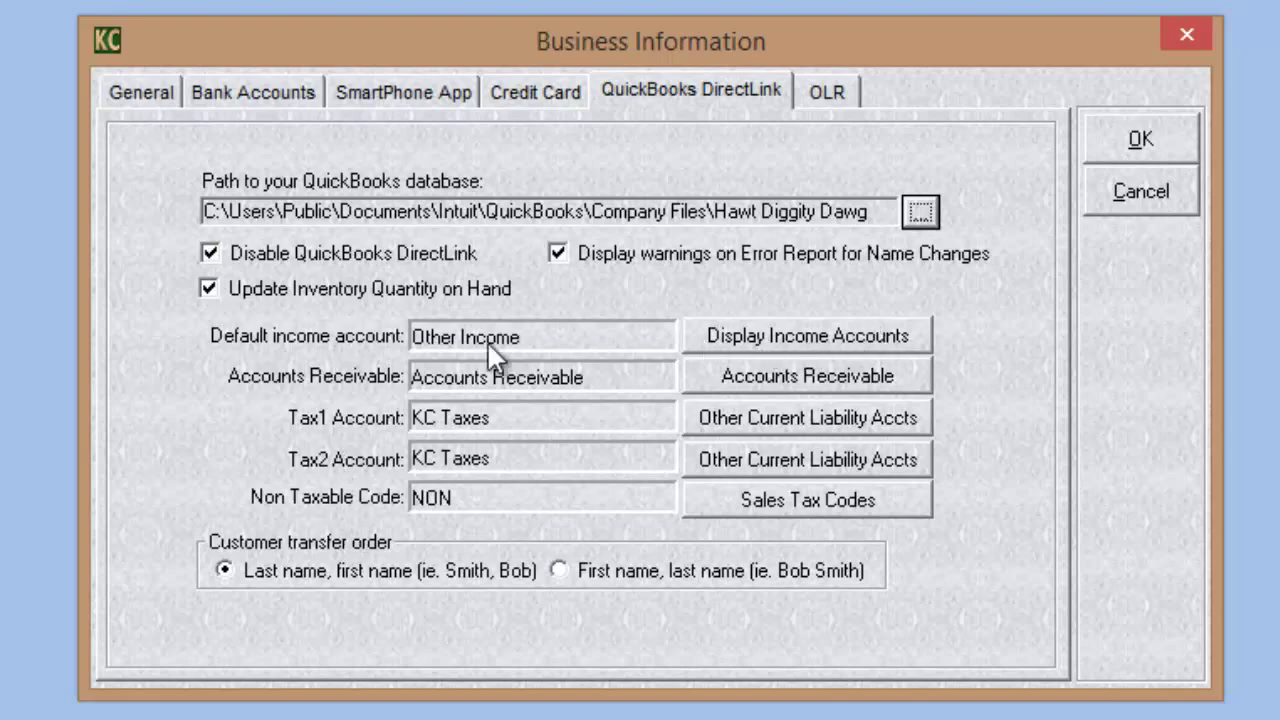
# In Kennel Connection's DirectLink settings, assign Other Income as the default income account and Accounts Receivable as the receivables account.
pyautogui.click(772, 334)
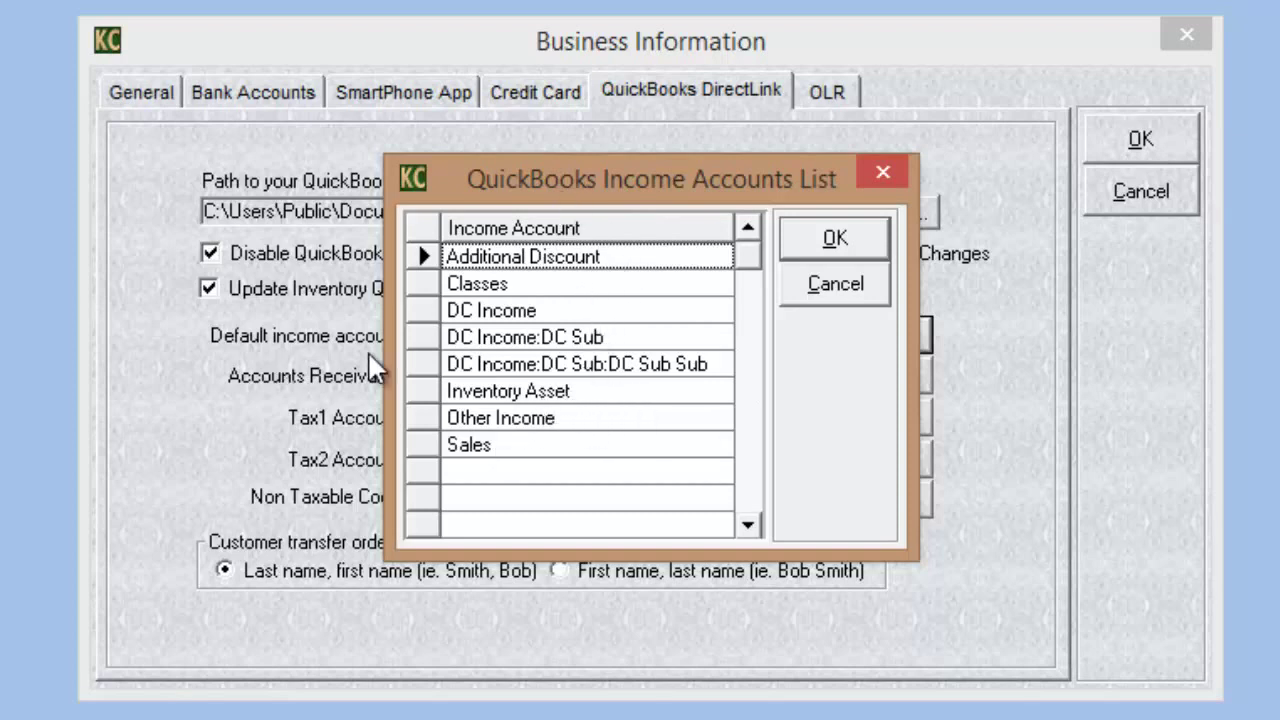
pyautogui.click(529, 420)
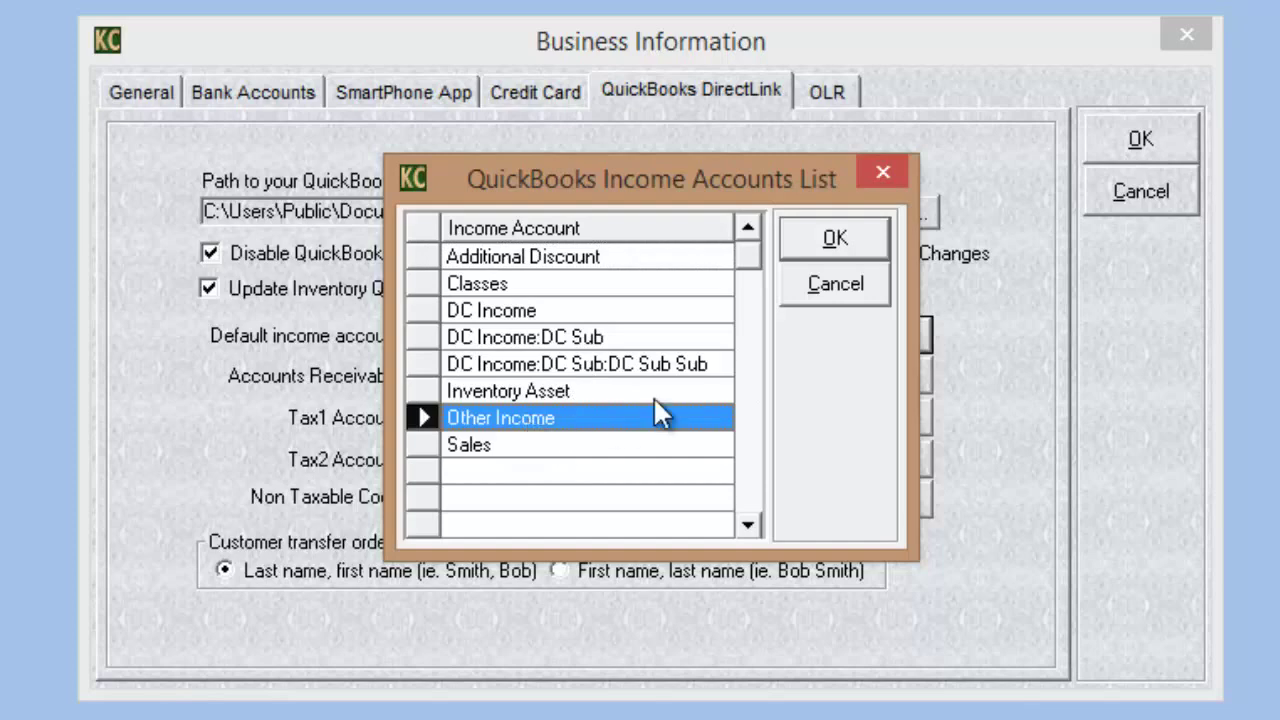
pyautogui.click(833, 240)
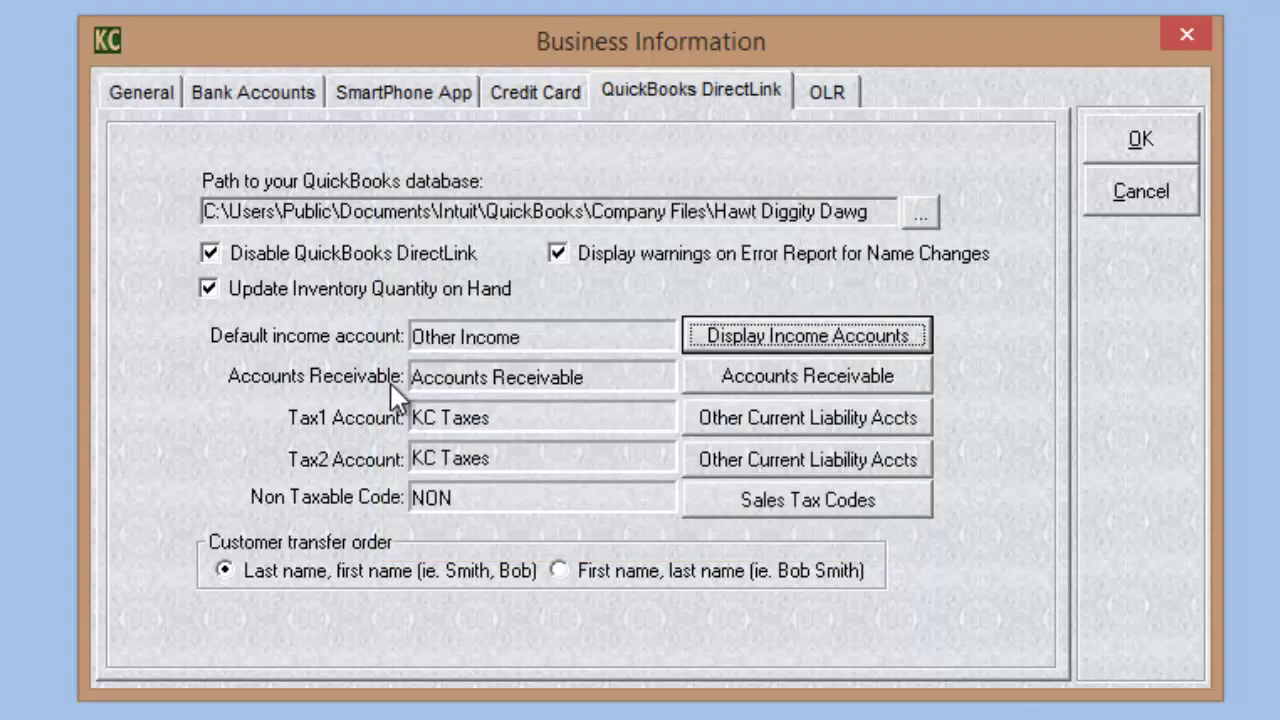
pyautogui.click(734, 381)
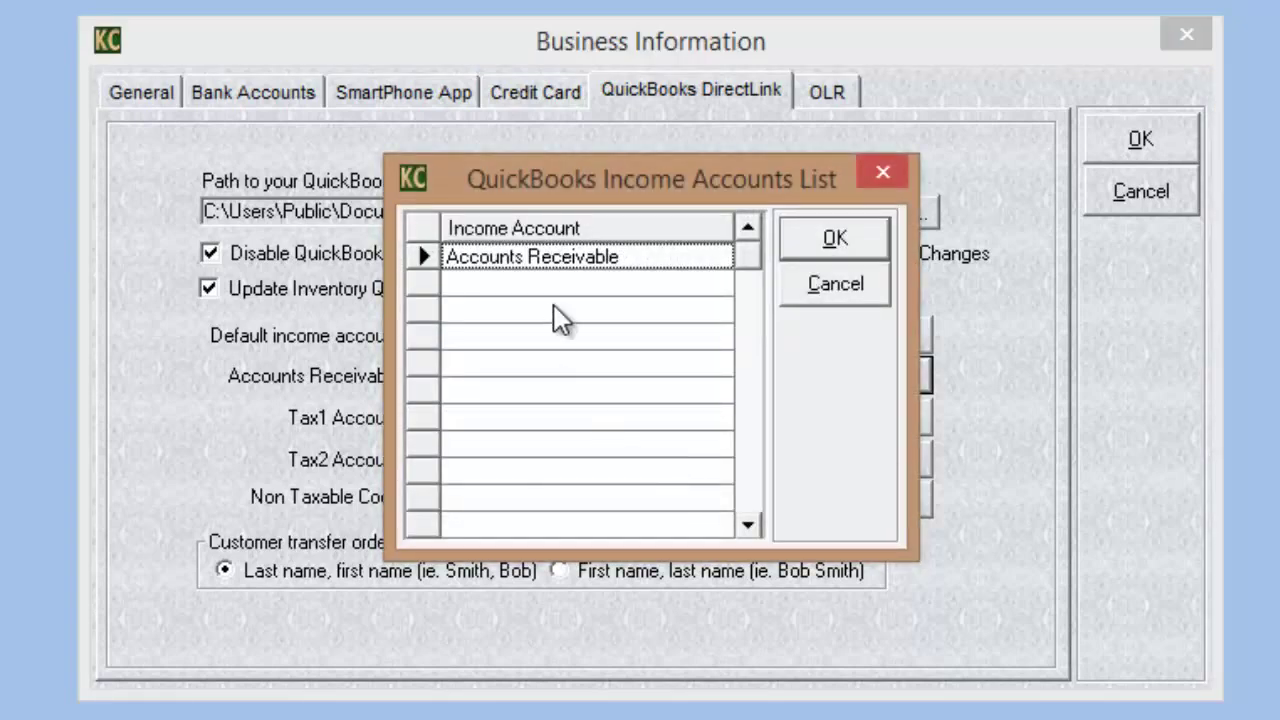
pyautogui.click(587, 257)
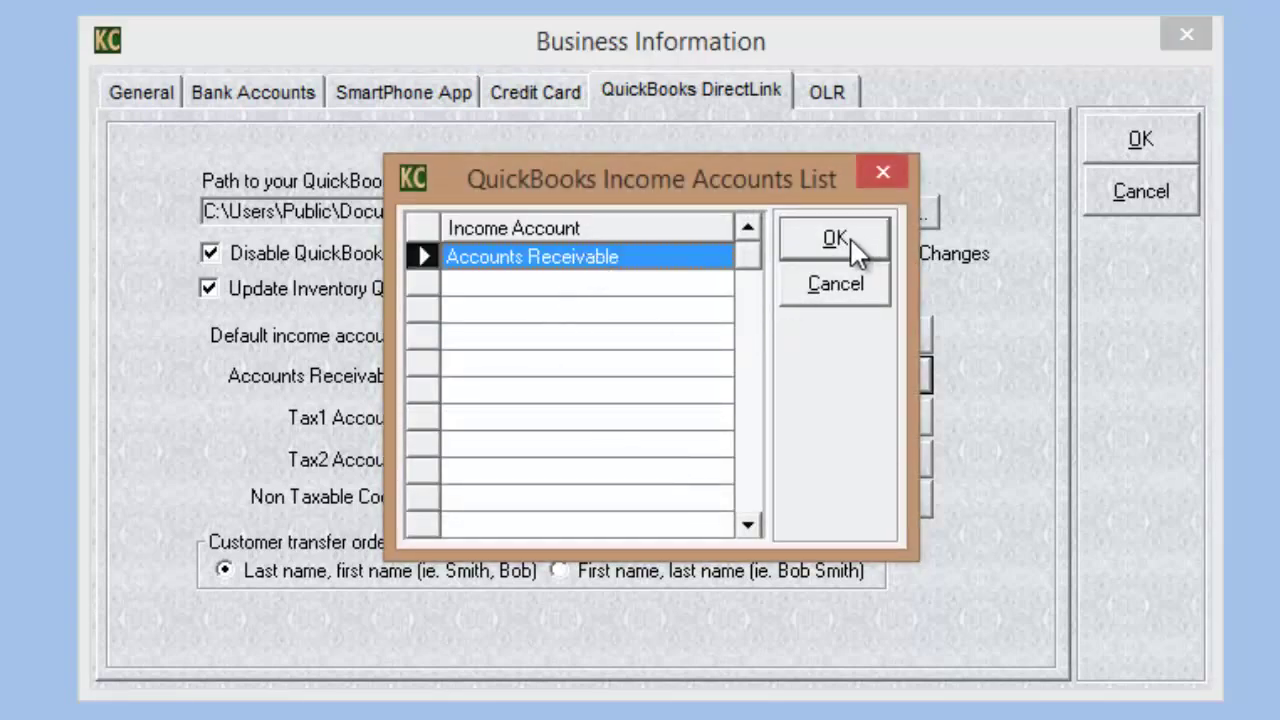
pyautogui.click(836, 240)
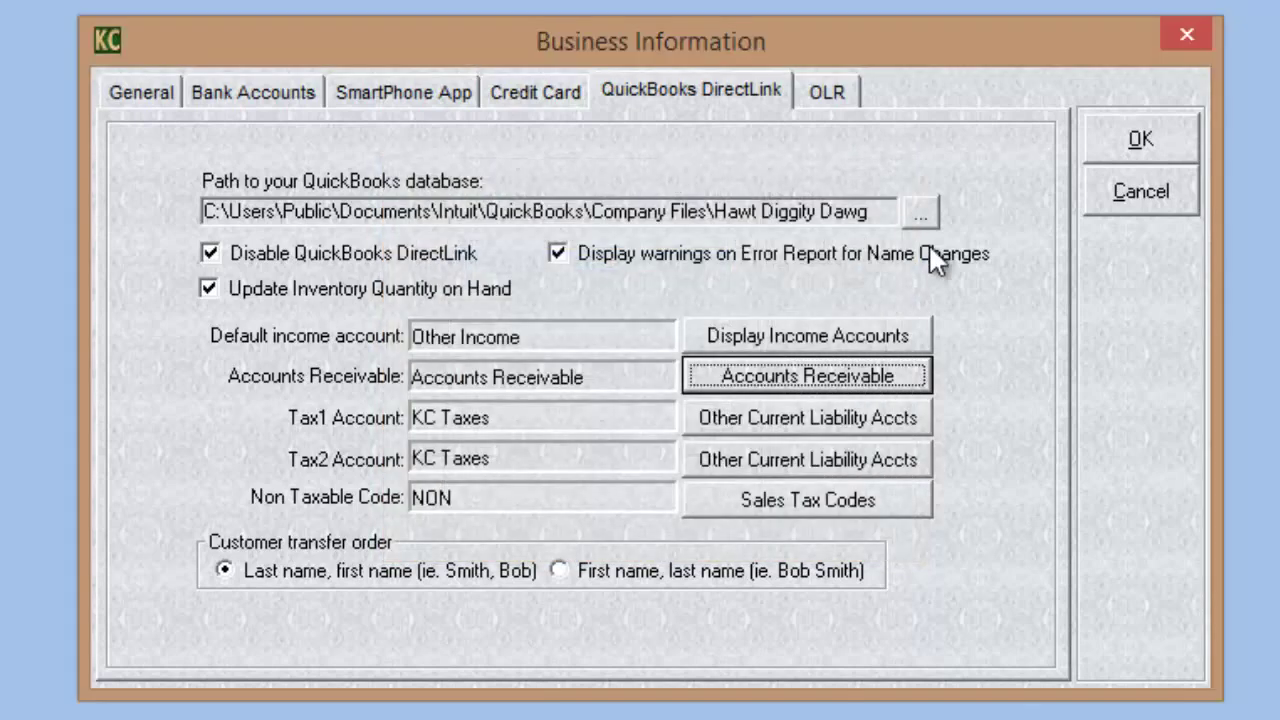
# Assign KC Taxes to both the Tax1 and Tax2 accounts and open the sales tax code choices for the non-taxable code.
pyautogui.click(785, 421)
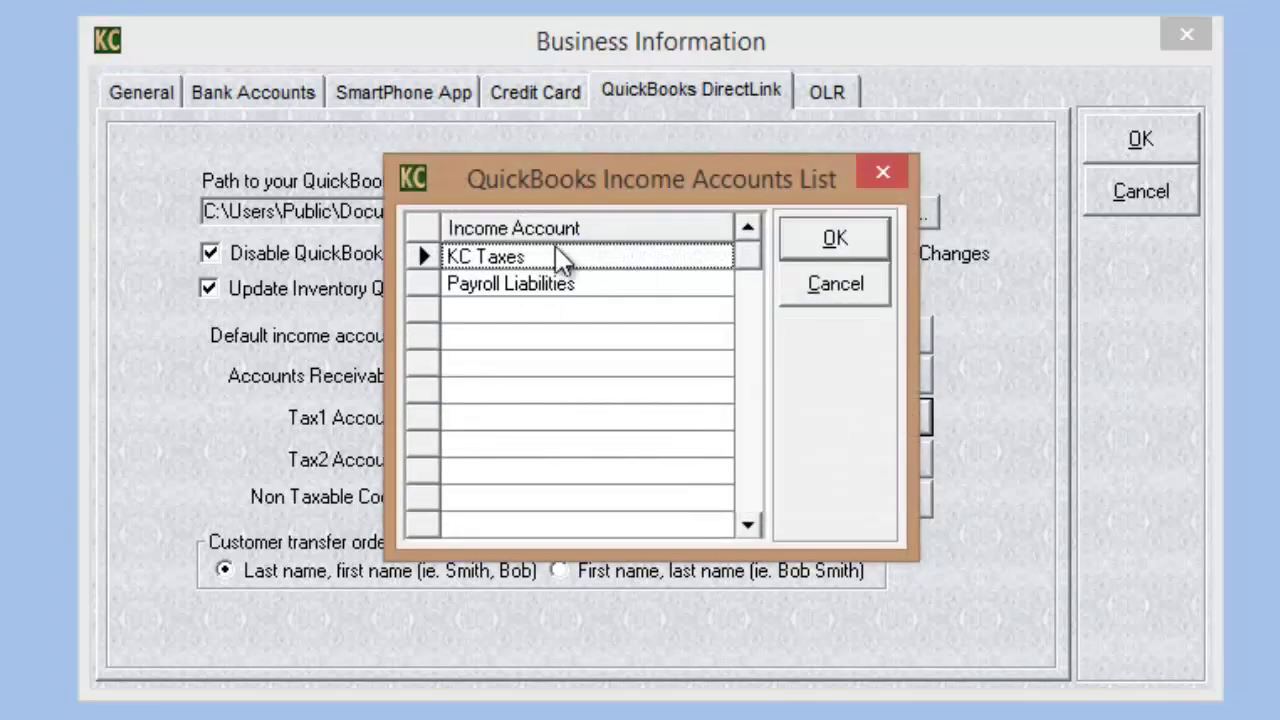
pyautogui.click(556, 257)
pyautogui.click(841, 240)
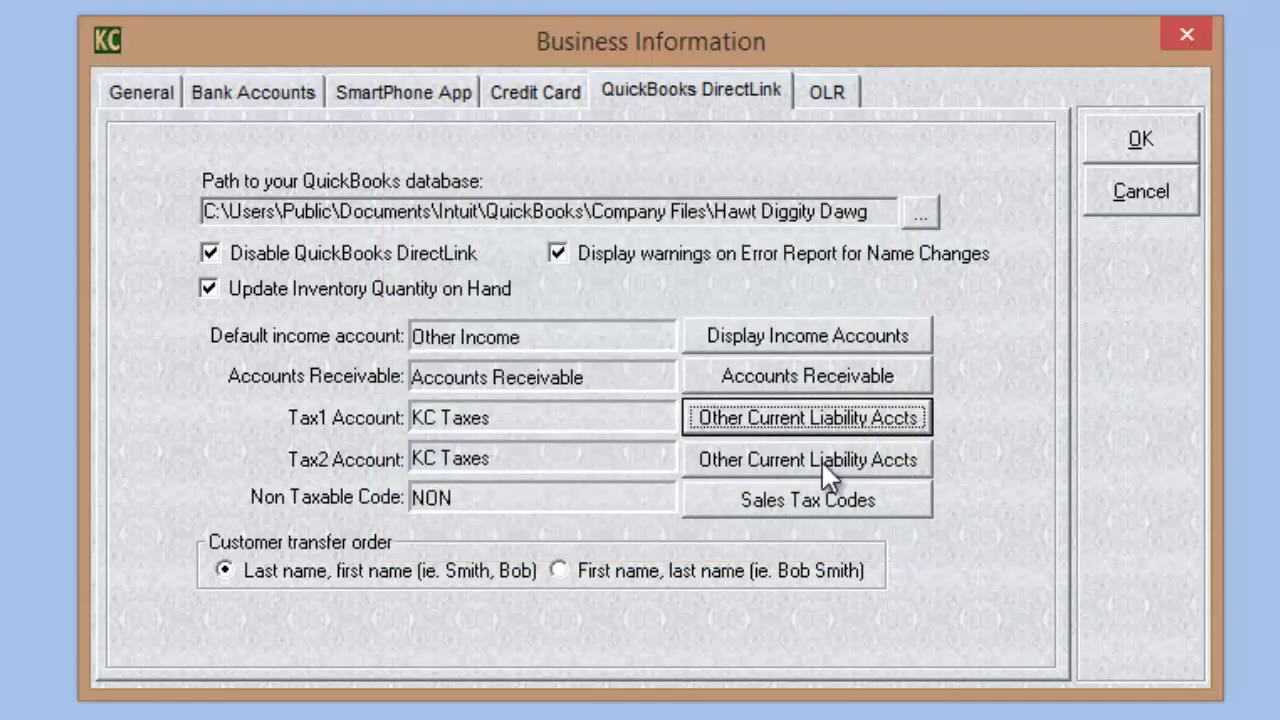
pyautogui.click(831, 460)
pyautogui.click(561, 256)
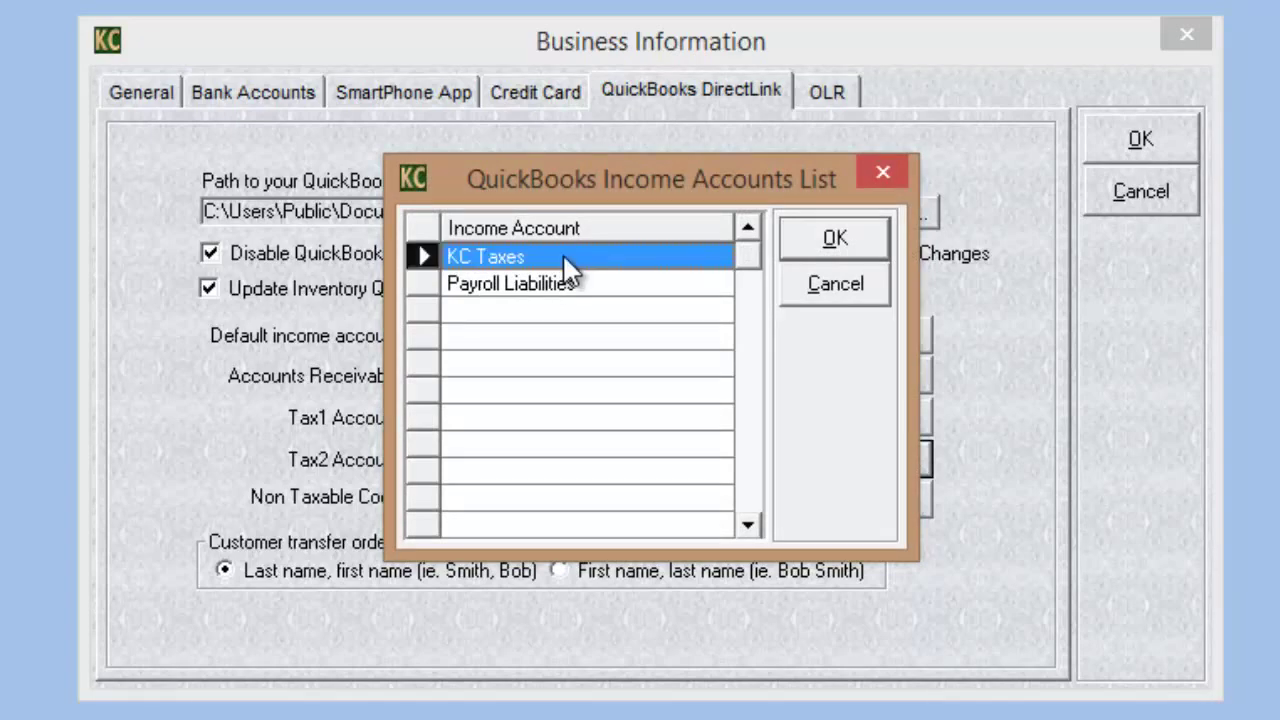
pyautogui.click(835, 240)
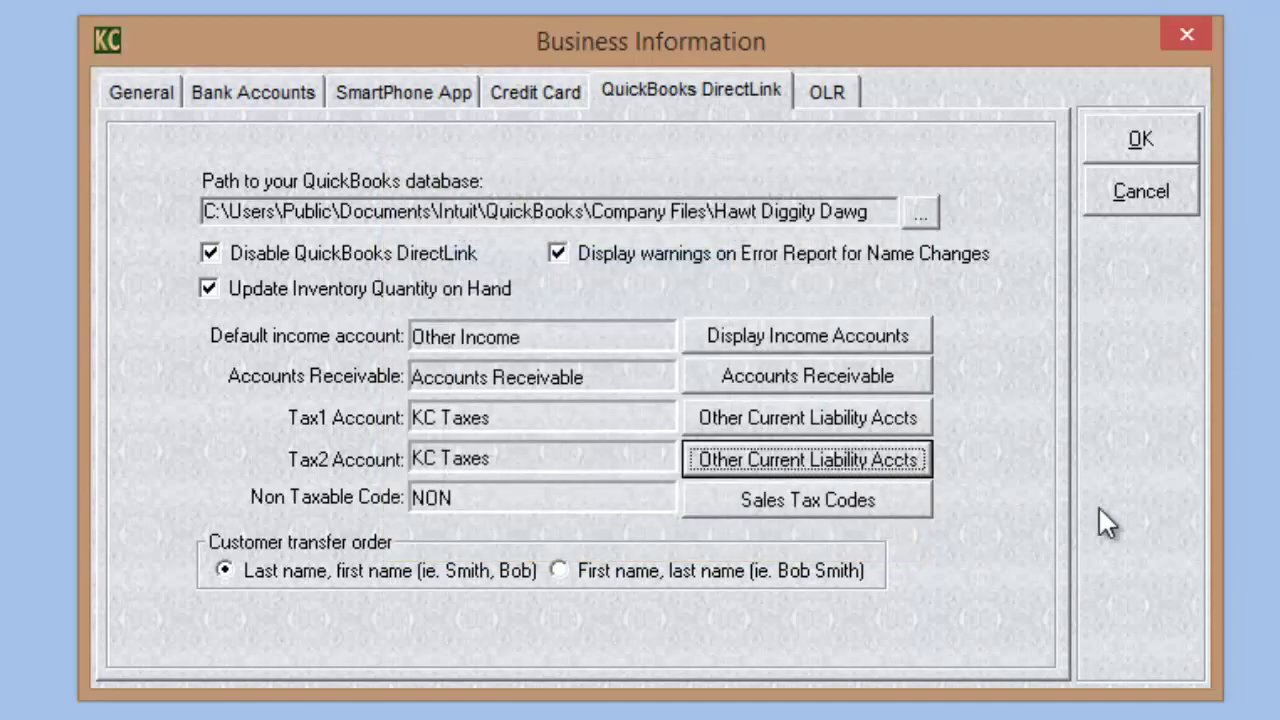
pyautogui.click(802, 514)
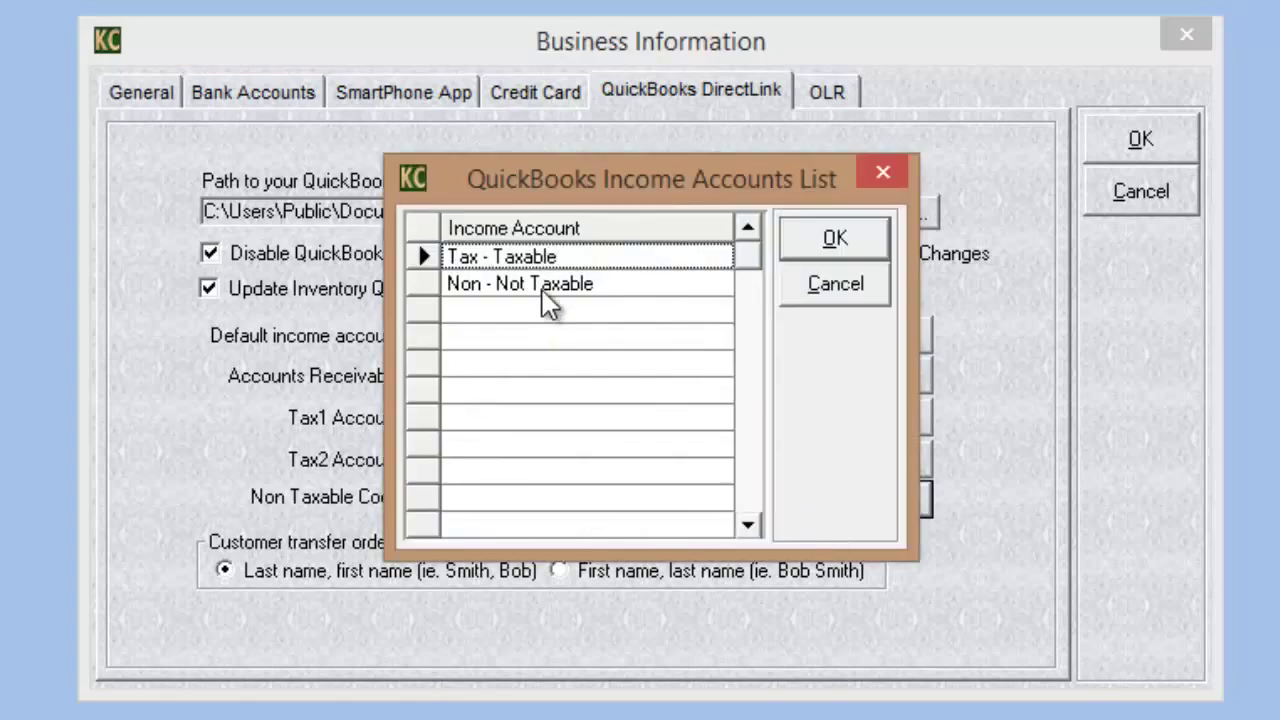
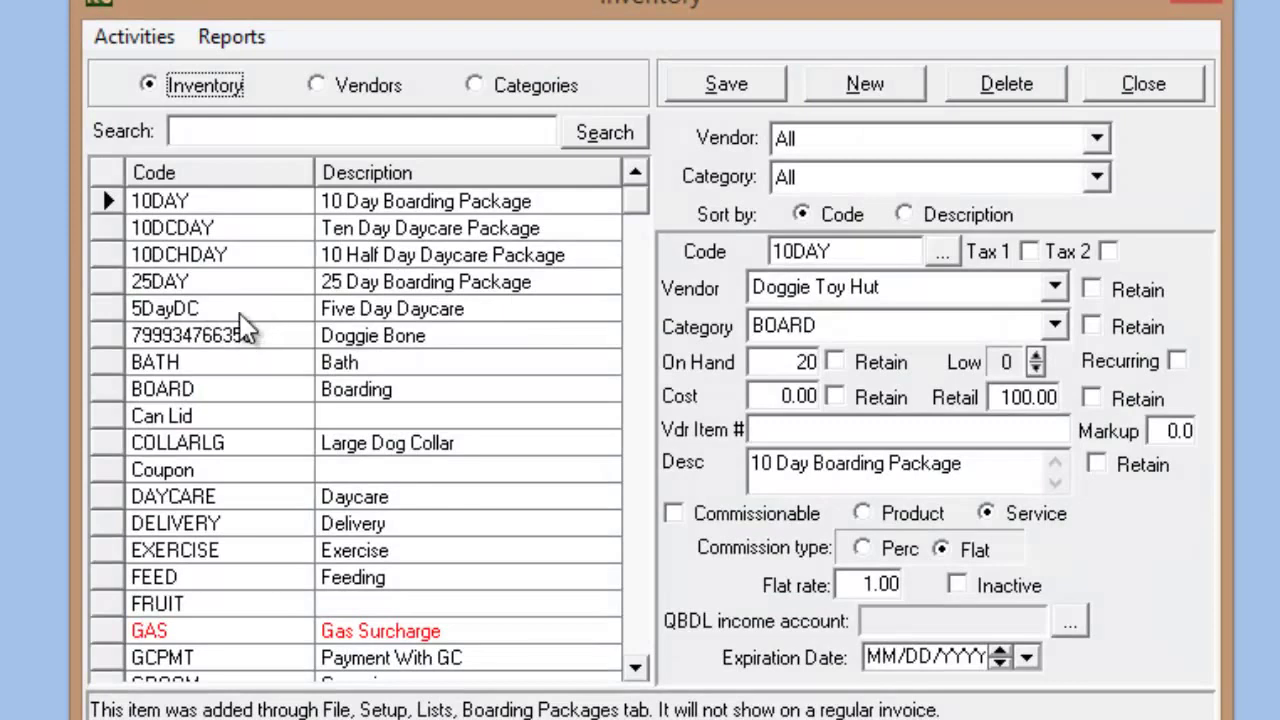
# Check the BOARD item's income account in the inventory, and assign DC Income as the QBDL income account of the DAYCARE item.
pyautogui.click(233, 396)
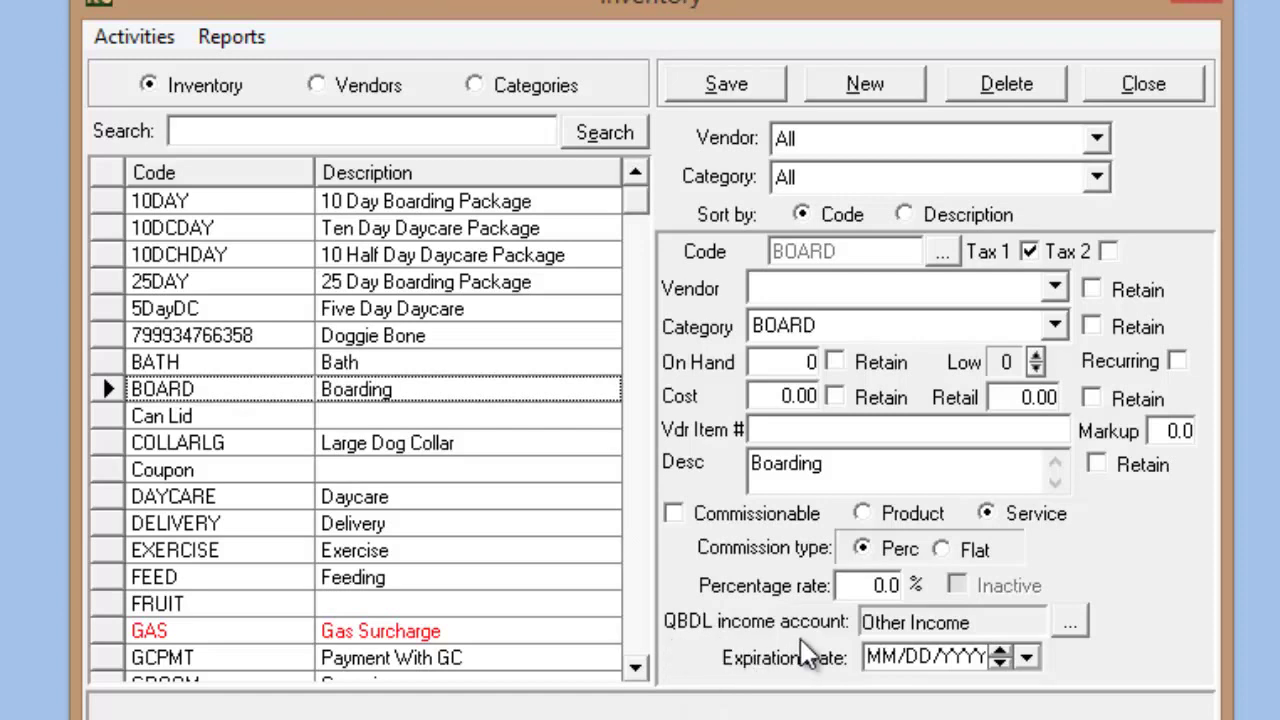
pyautogui.click(252, 503)
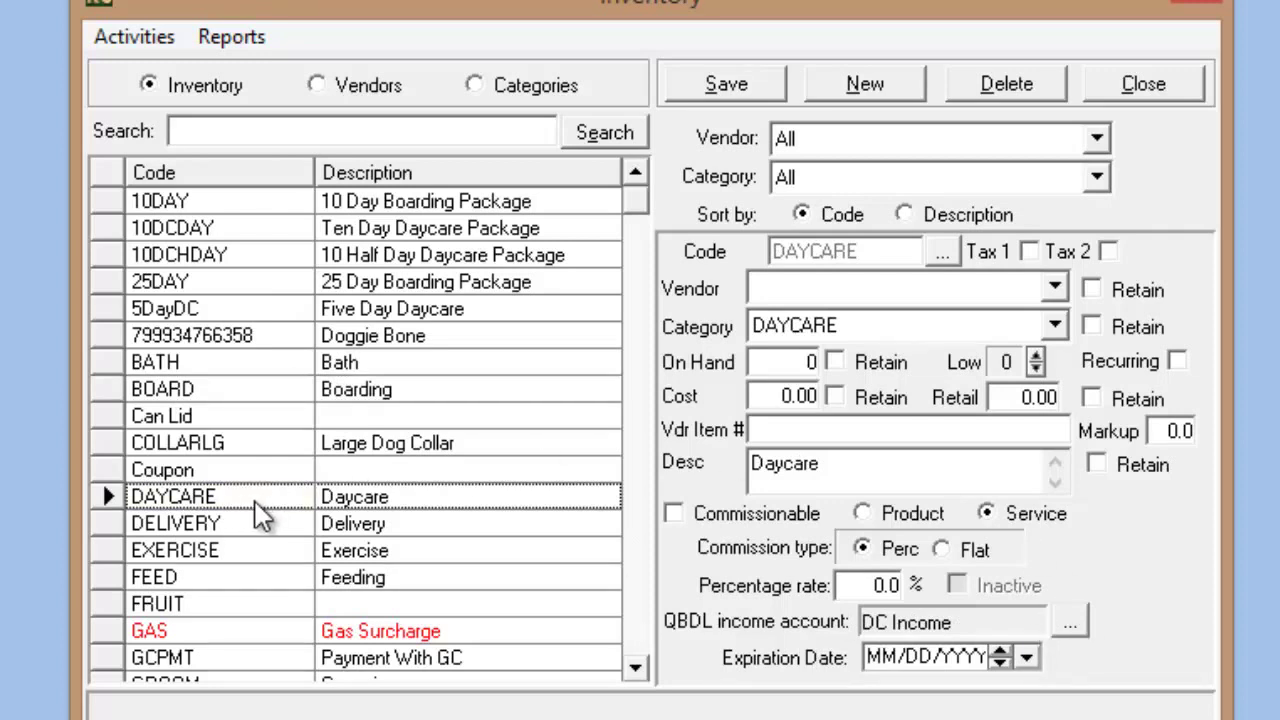
pyautogui.click(1066, 624)
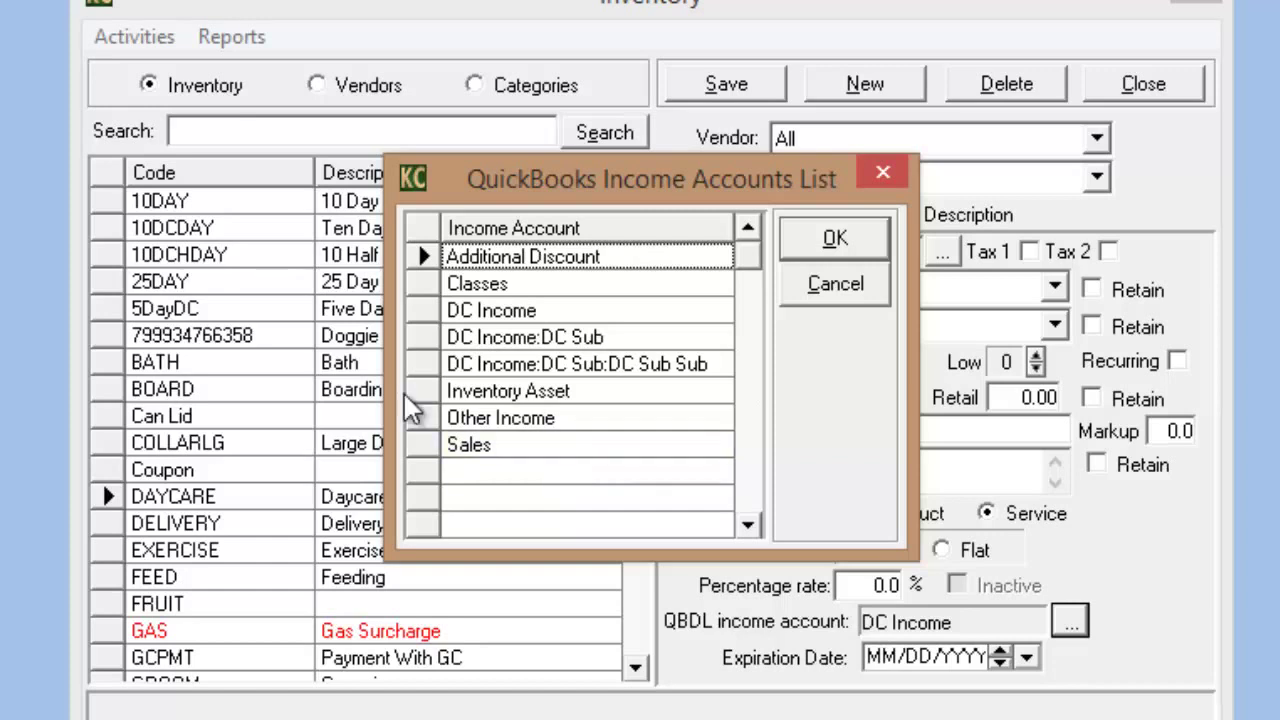
pyautogui.click(470, 312)
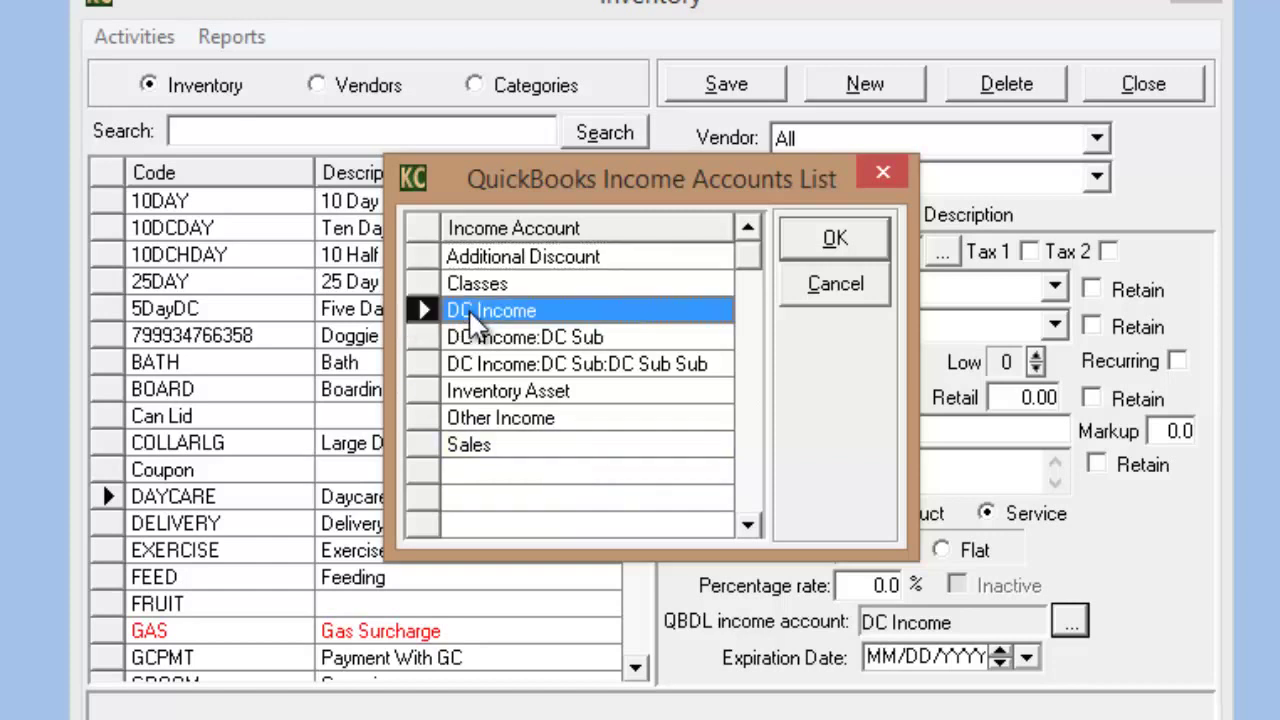
pyautogui.click(836, 240)
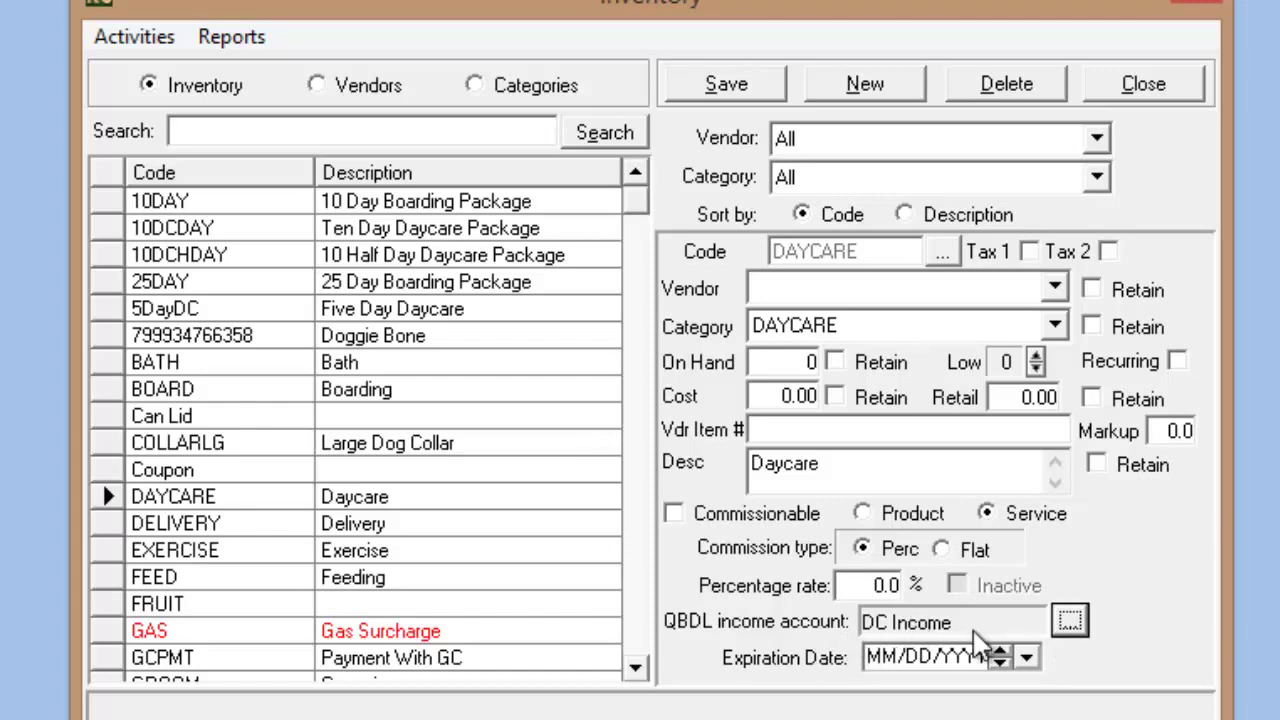
# Compare the QBDL income account settings of the DAYCARE and FEED items, and close the inventory.
pyautogui.click(225, 520)
pyautogui.click(224, 504)
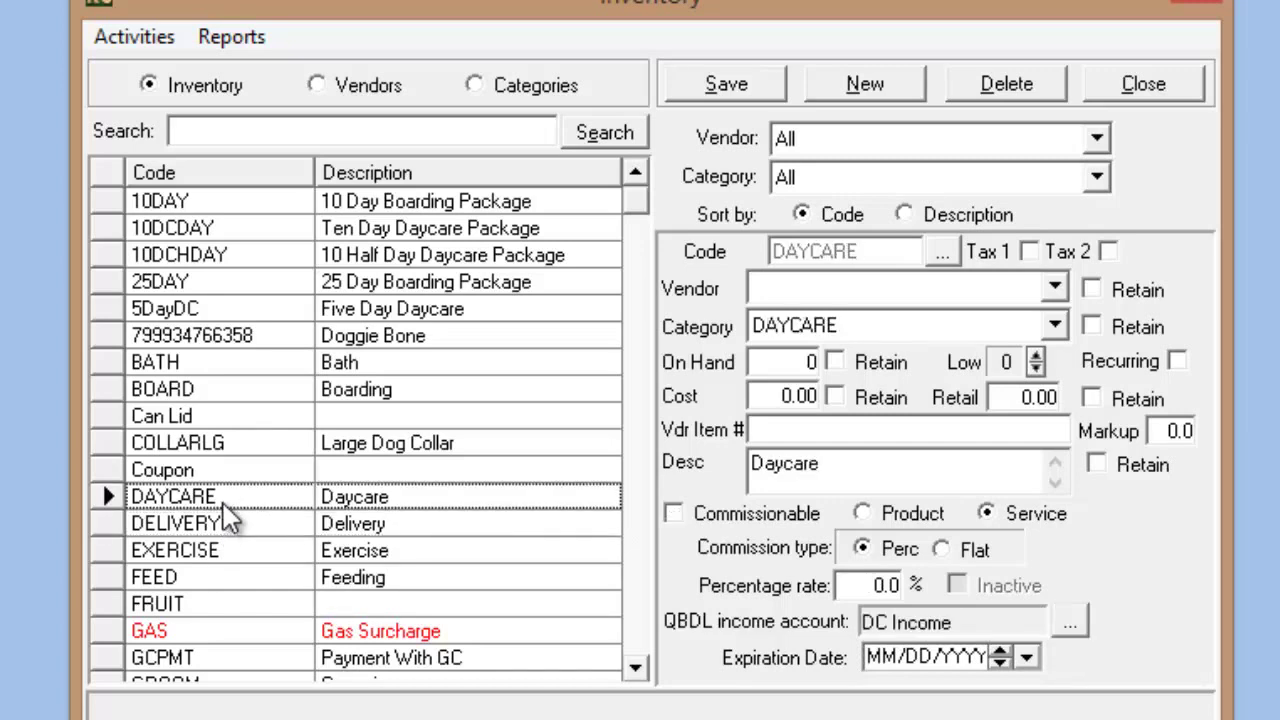
pyautogui.click(223, 505)
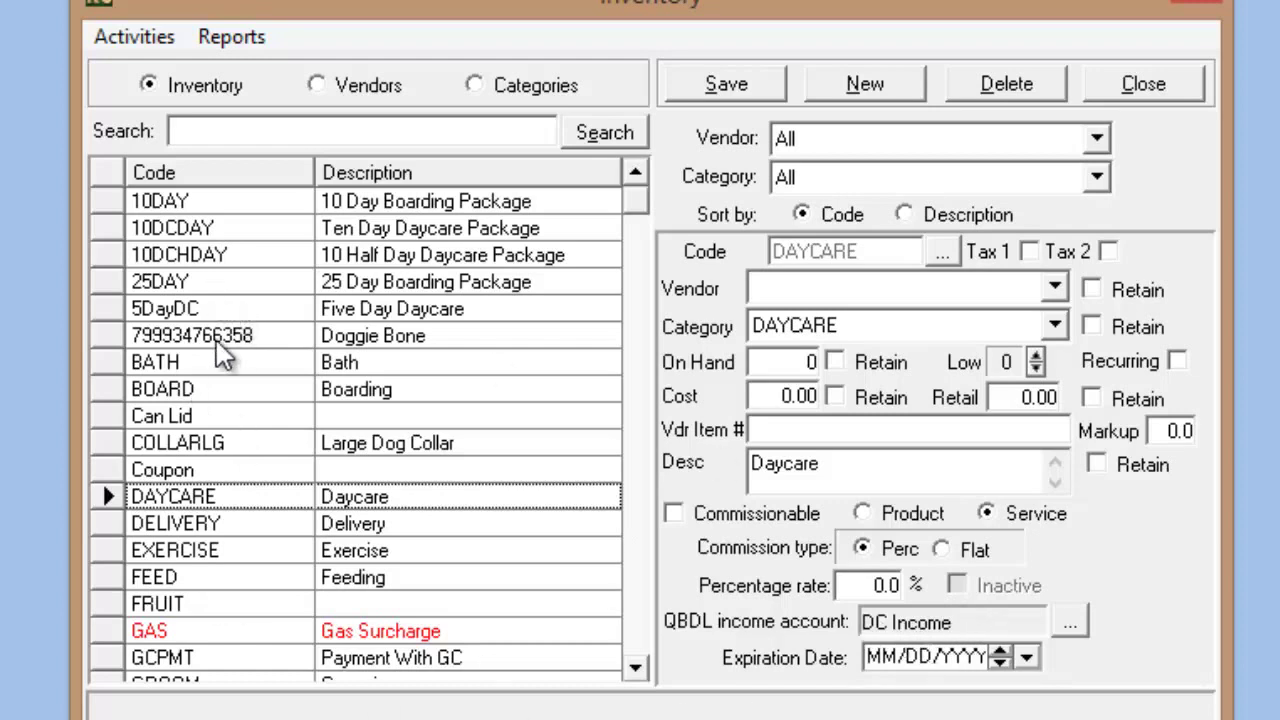
pyautogui.click(208, 580)
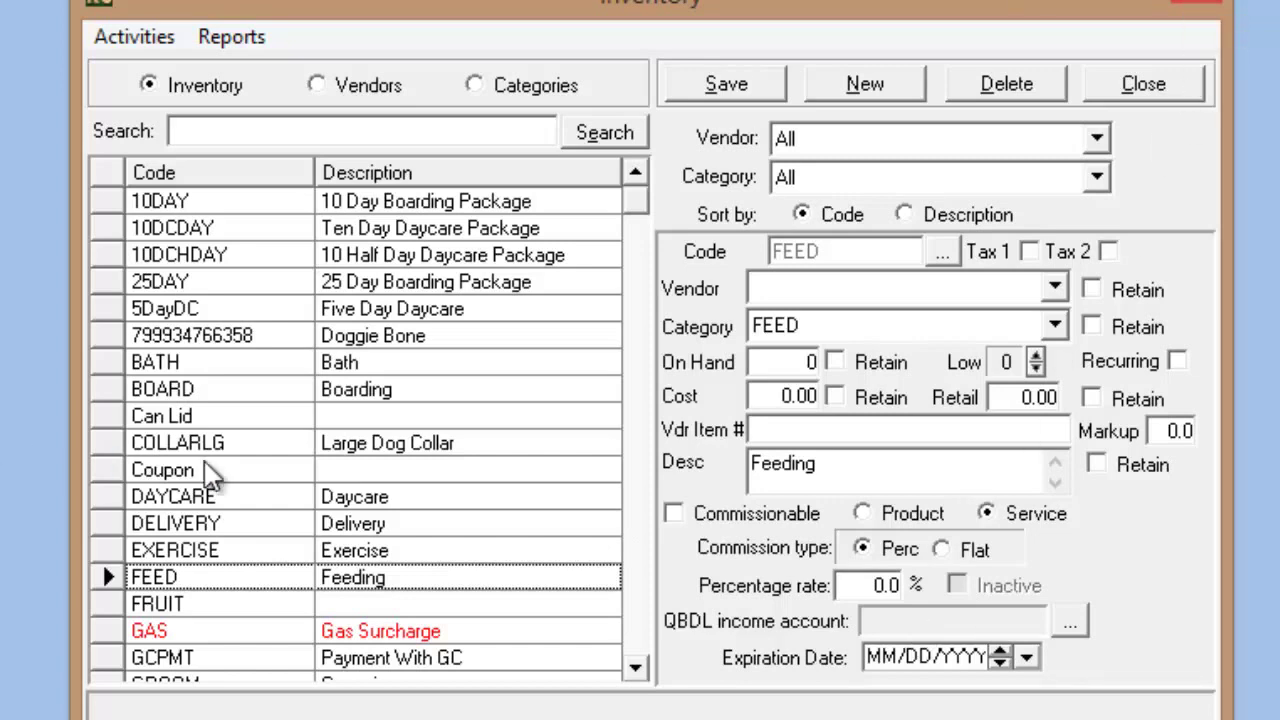
pyautogui.click(230, 495)
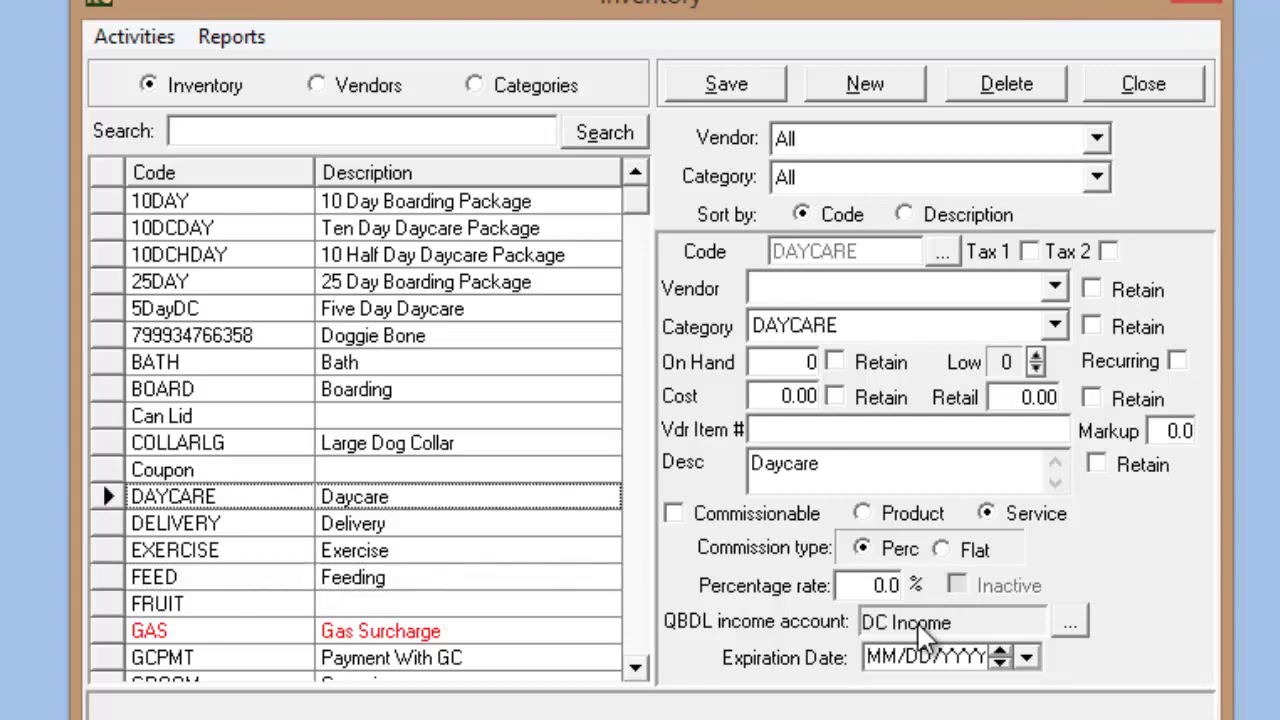
pyautogui.click(1186, 90)
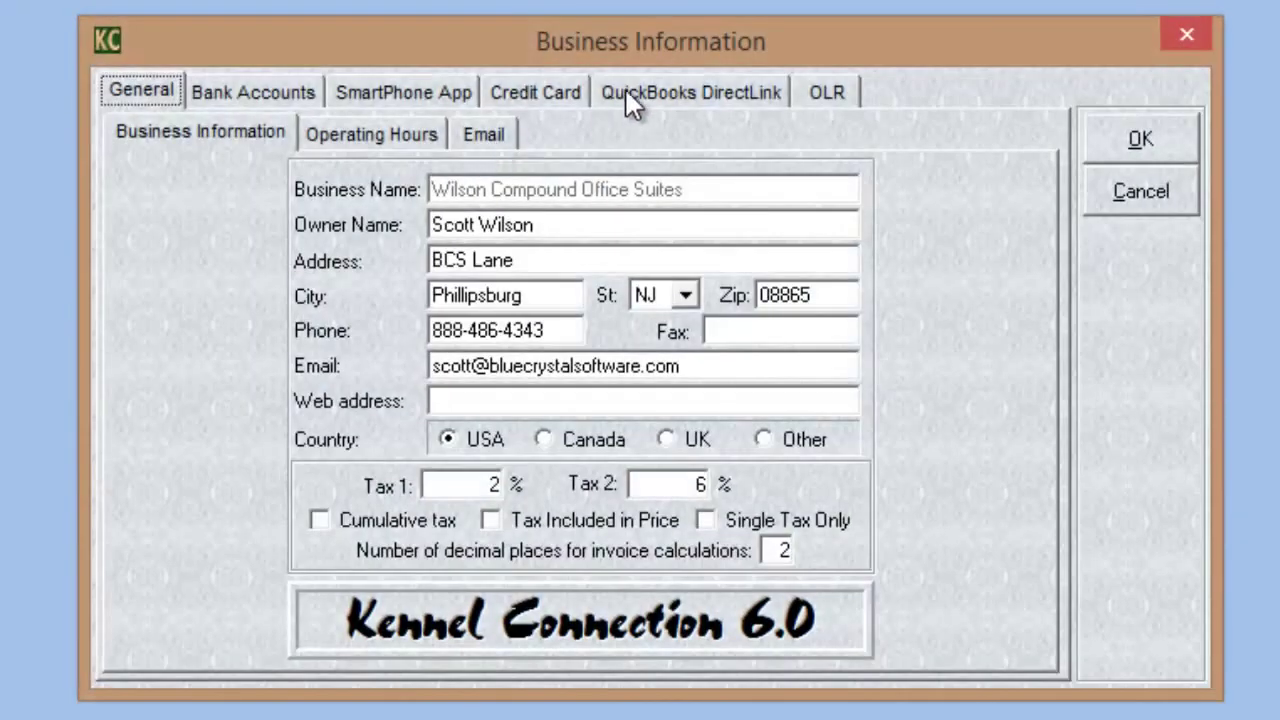
# In the QuickBooks DirectLink settings, switch Disable QuickBooks DirectLink off and back on, and save the business information.
pyautogui.click(634, 100)
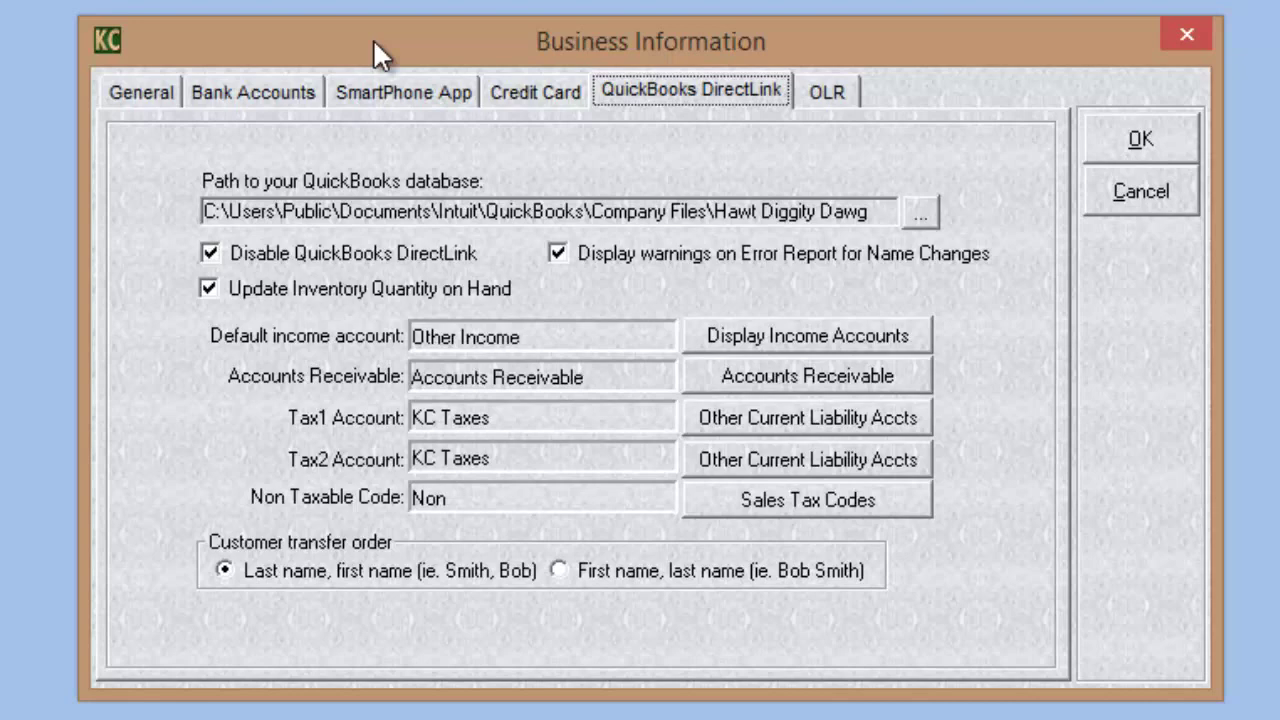
pyautogui.click(211, 253)
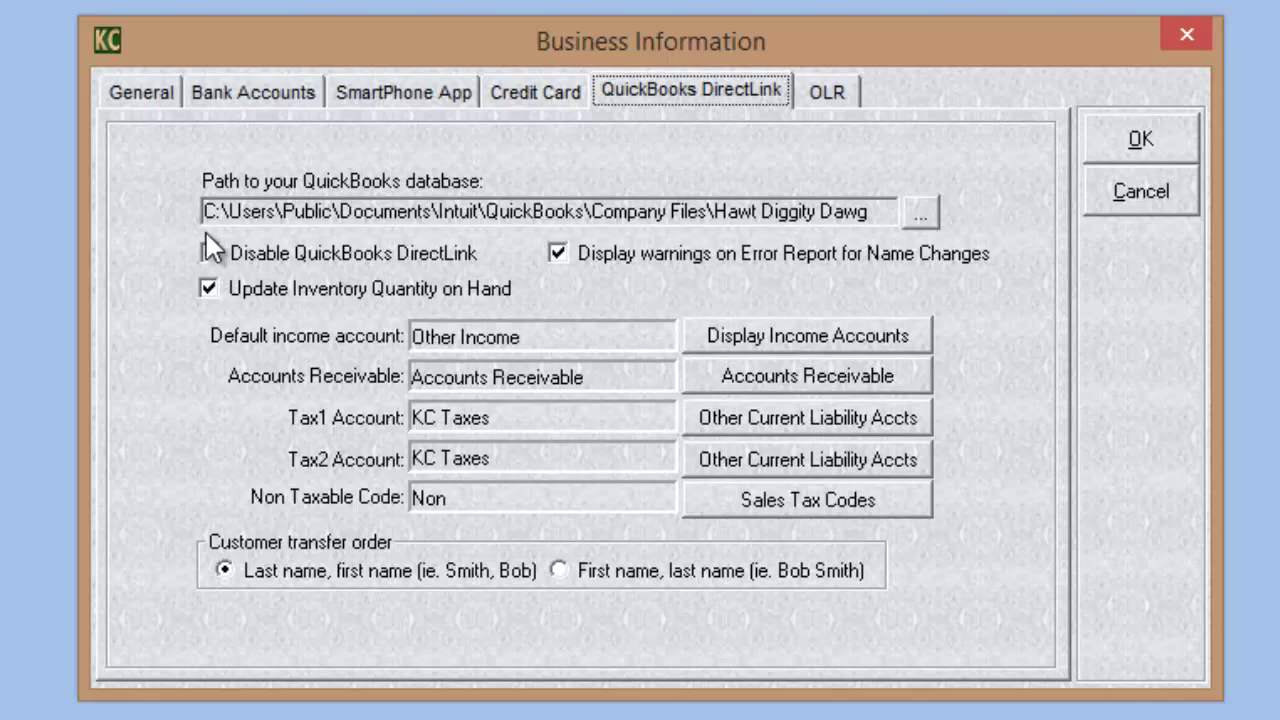
pyautogui.click(208, 248)
pyautogui.click(1145, 150)
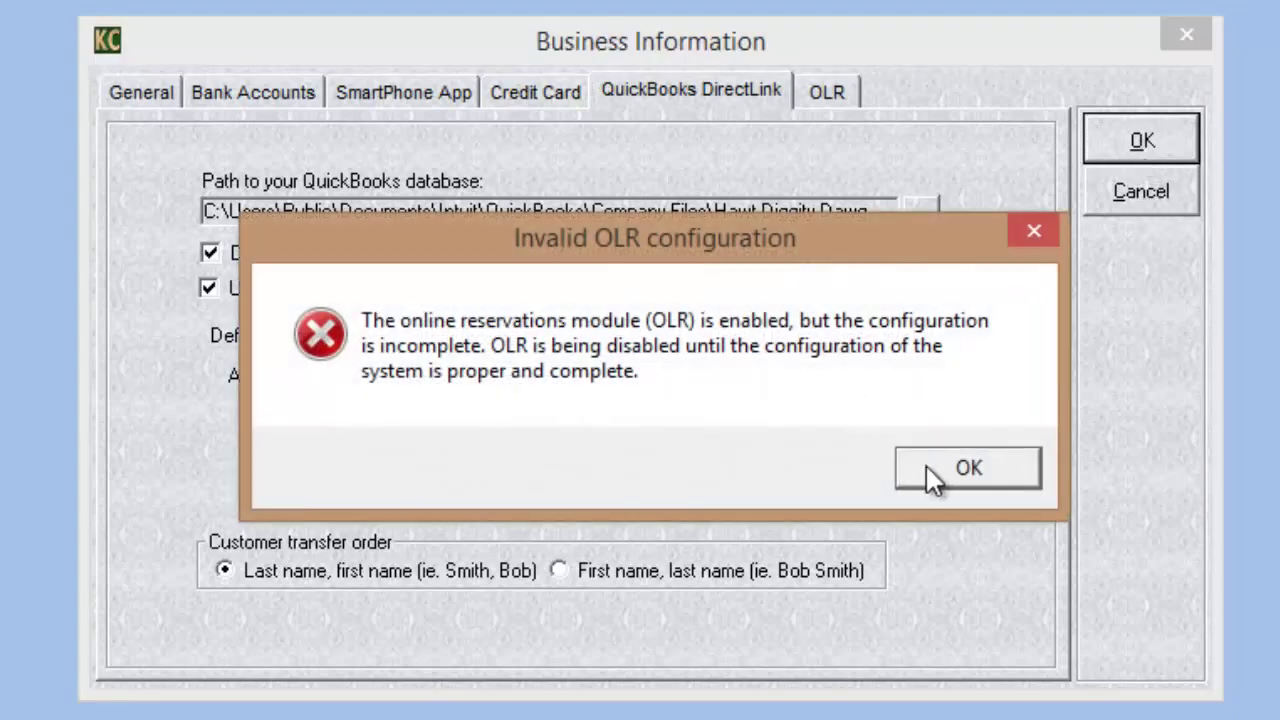
pyautogui.click(923, 465)
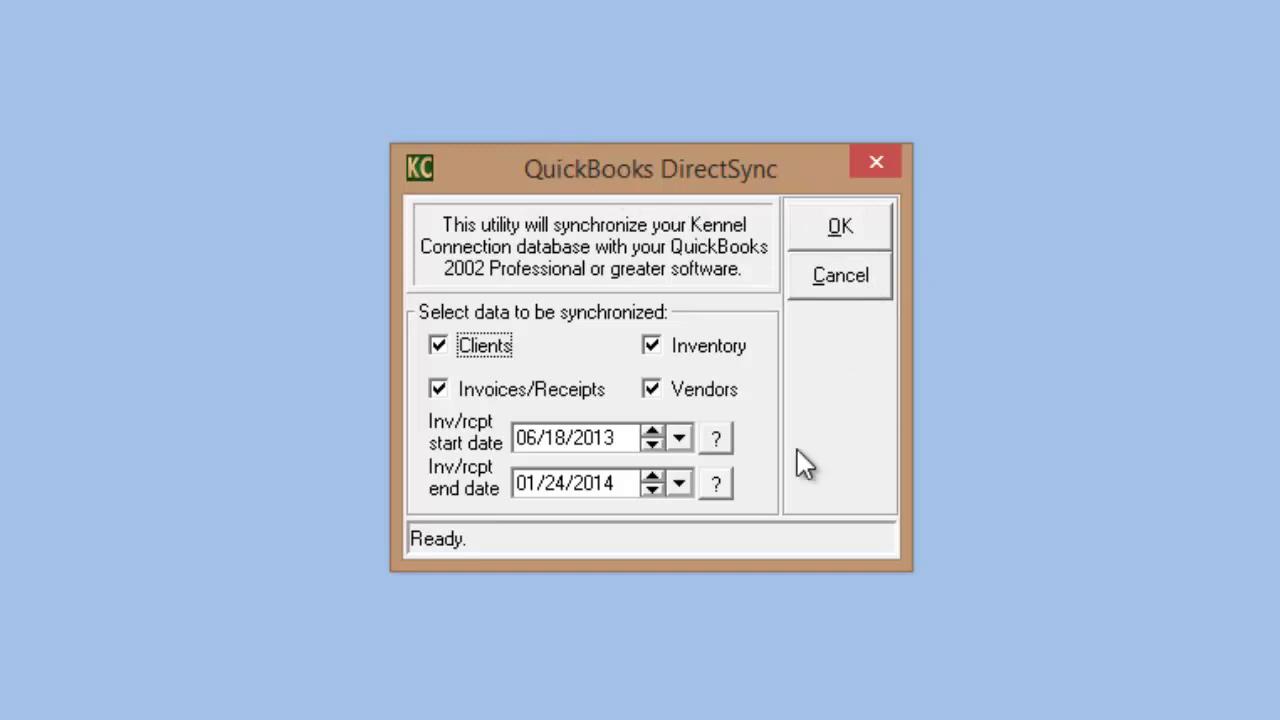
# Set the invoice/receipt end date of the QuickBooks DirectSync to 07/31/2013.
pyautogui.click(679, 484)
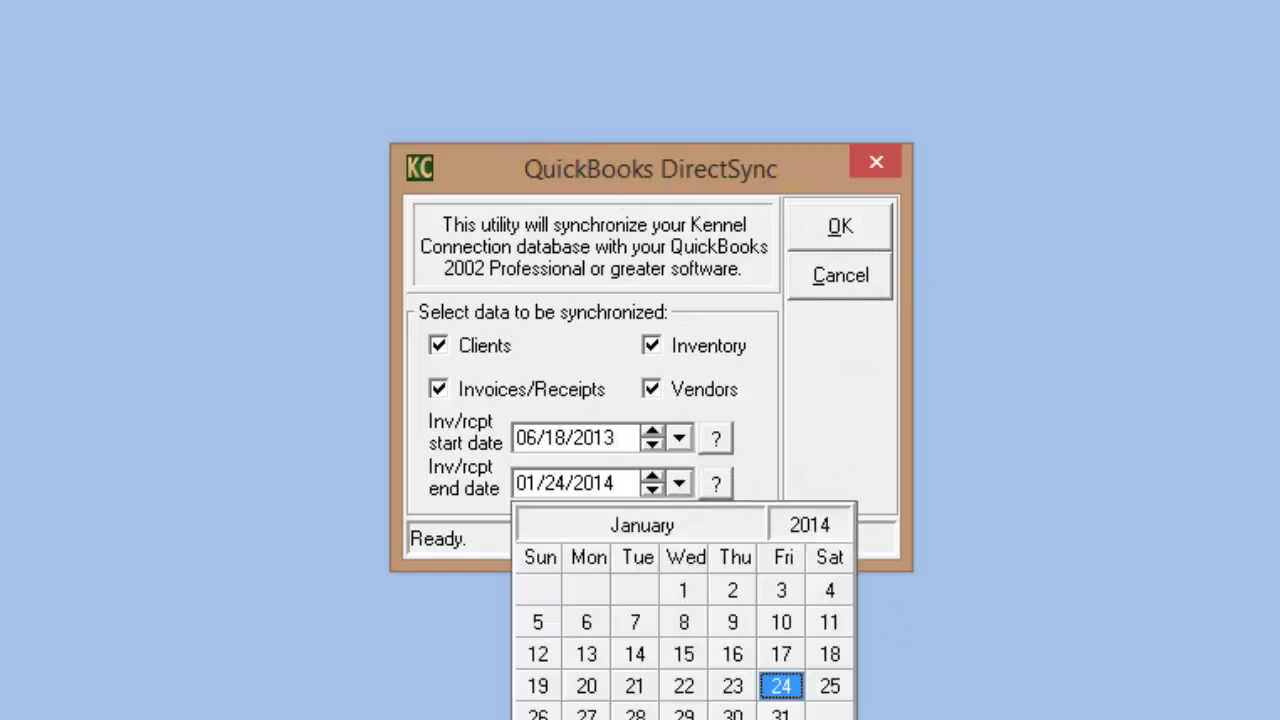
pyautogui.hotkey('ctrl', 'pageup')
pyautogui.hotkey('ctrl', 'pageup')
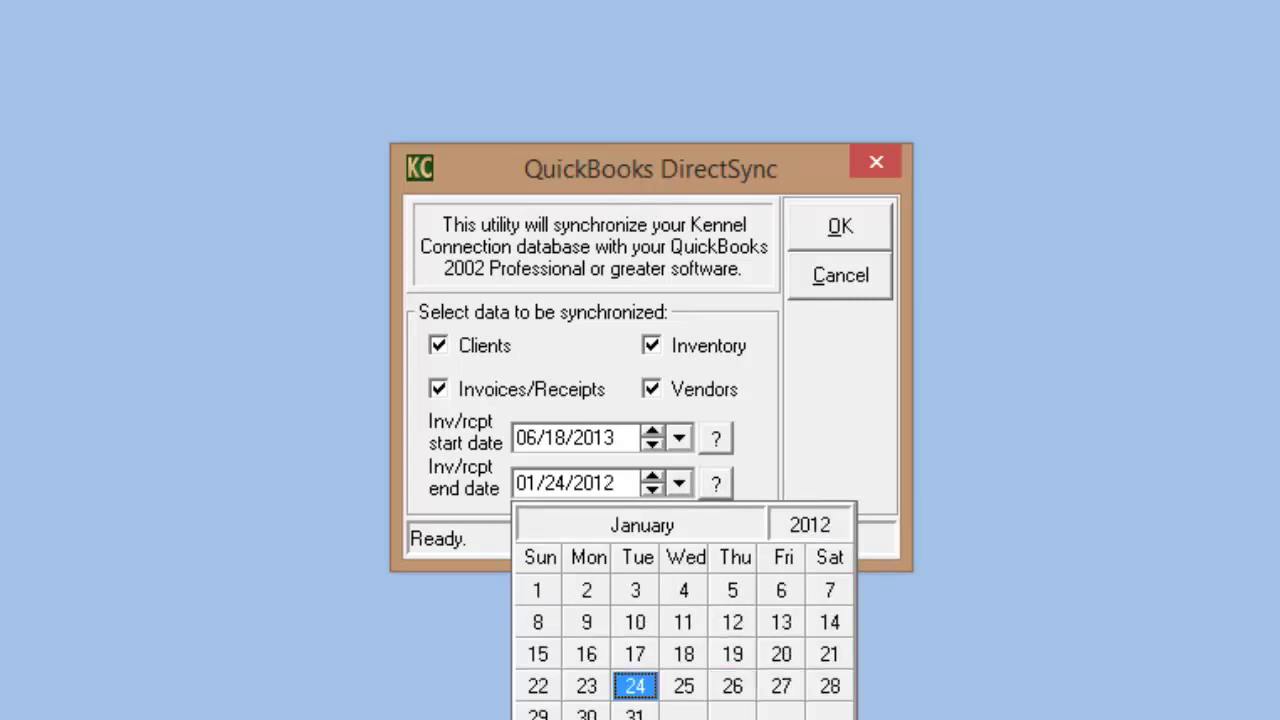
pyautogui.hotkey('ctrl', 'pagedown')
pyautogui.hotkey('ctrl', 'pagedown')
pyautogui.press('pageup')
pyautogui.press('pageup')
pyautogui.press('pageup')
pyautogui.press('pageup')
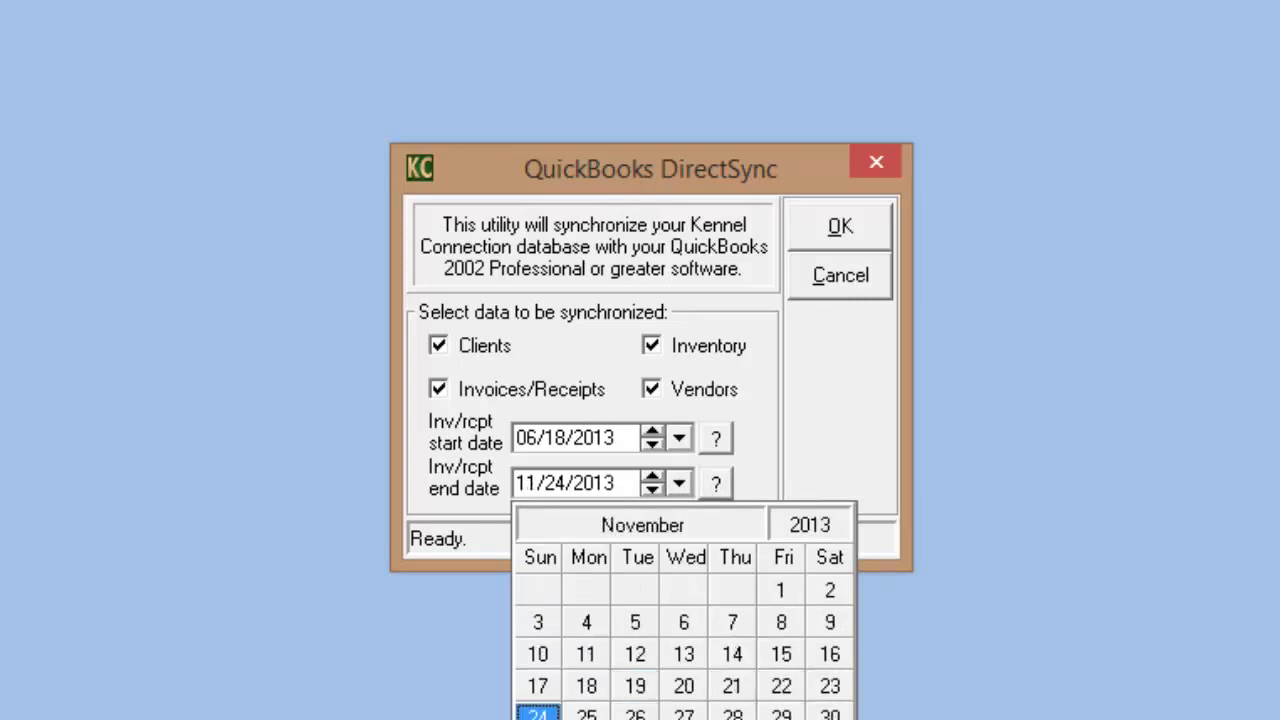
pyautogui.press('pageup')
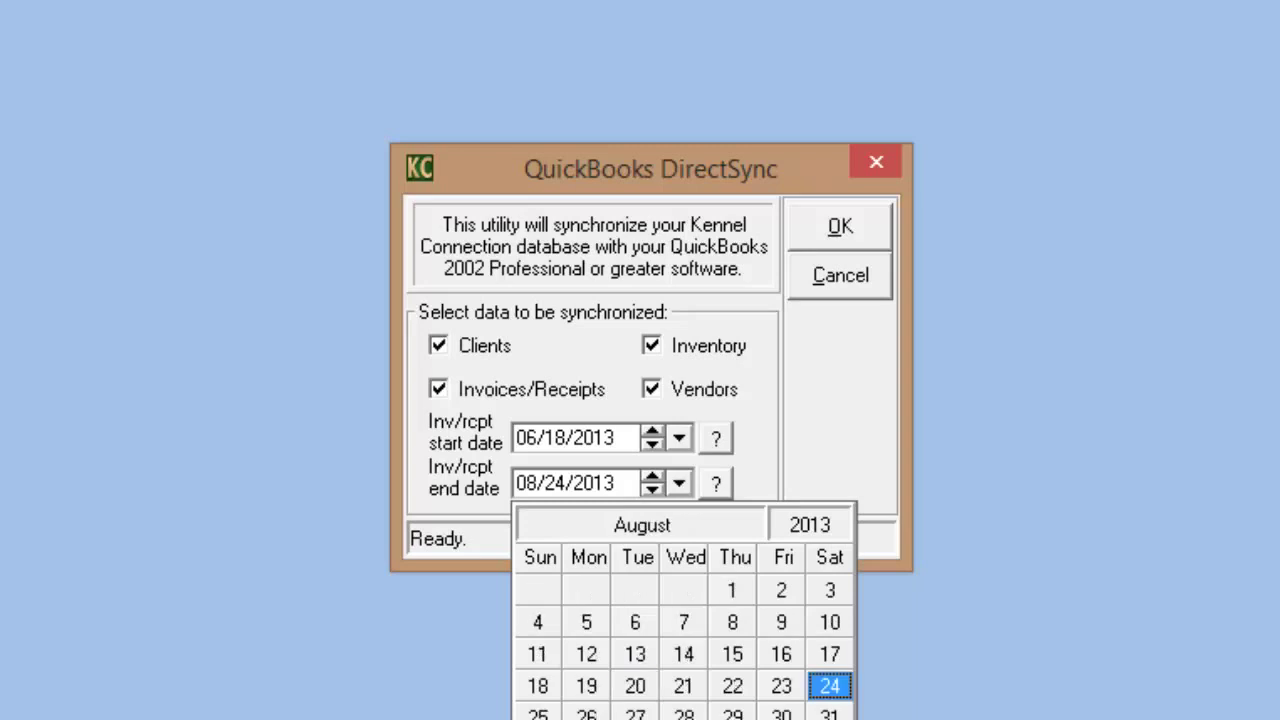
pyautogui.press('pageup')
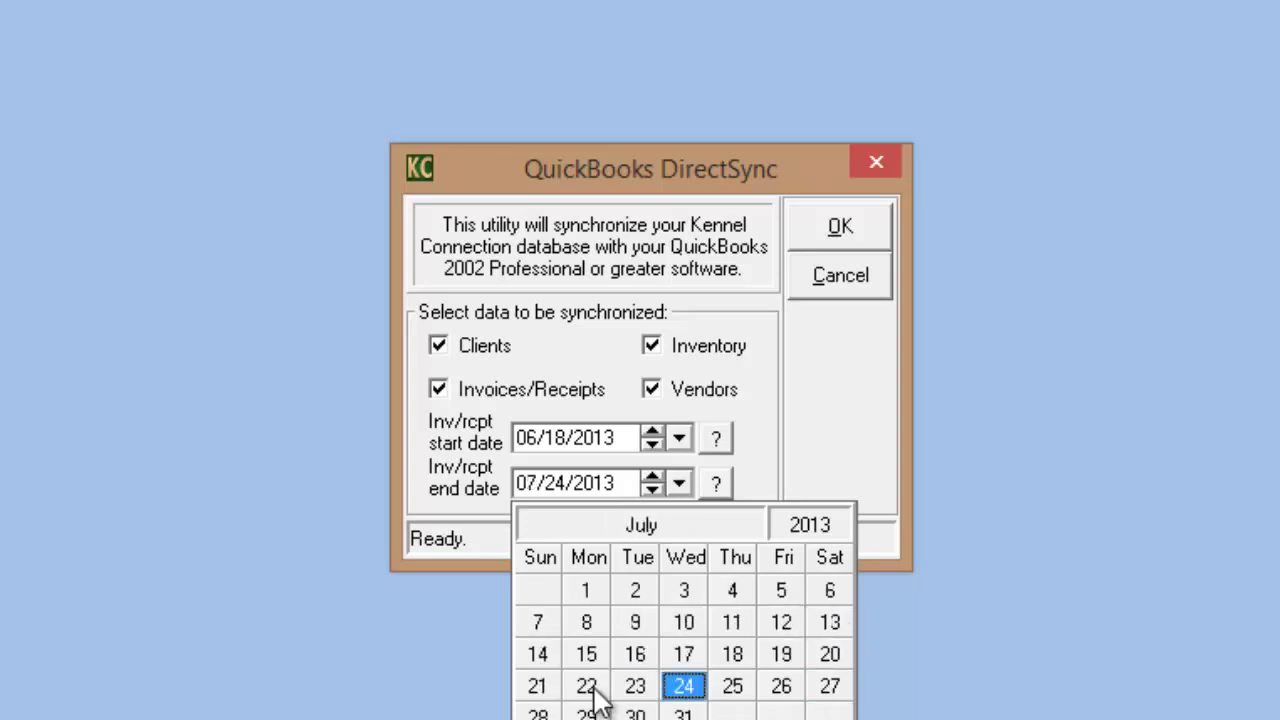
pyautogui.click(683, 714)
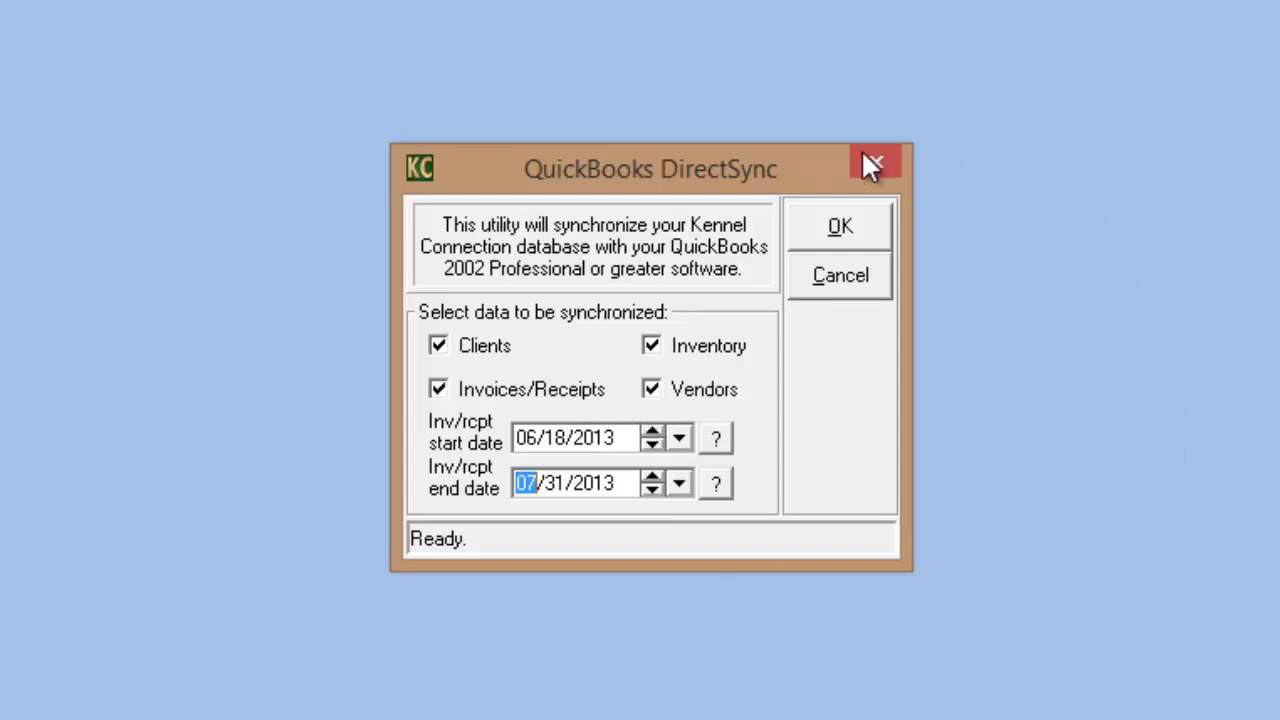
# Synchronize the clients, inventory, invoices/receipts and vendors with QuickBooks, and close the error report and the DirectSync utility.
pyautogui.click(838, 229)
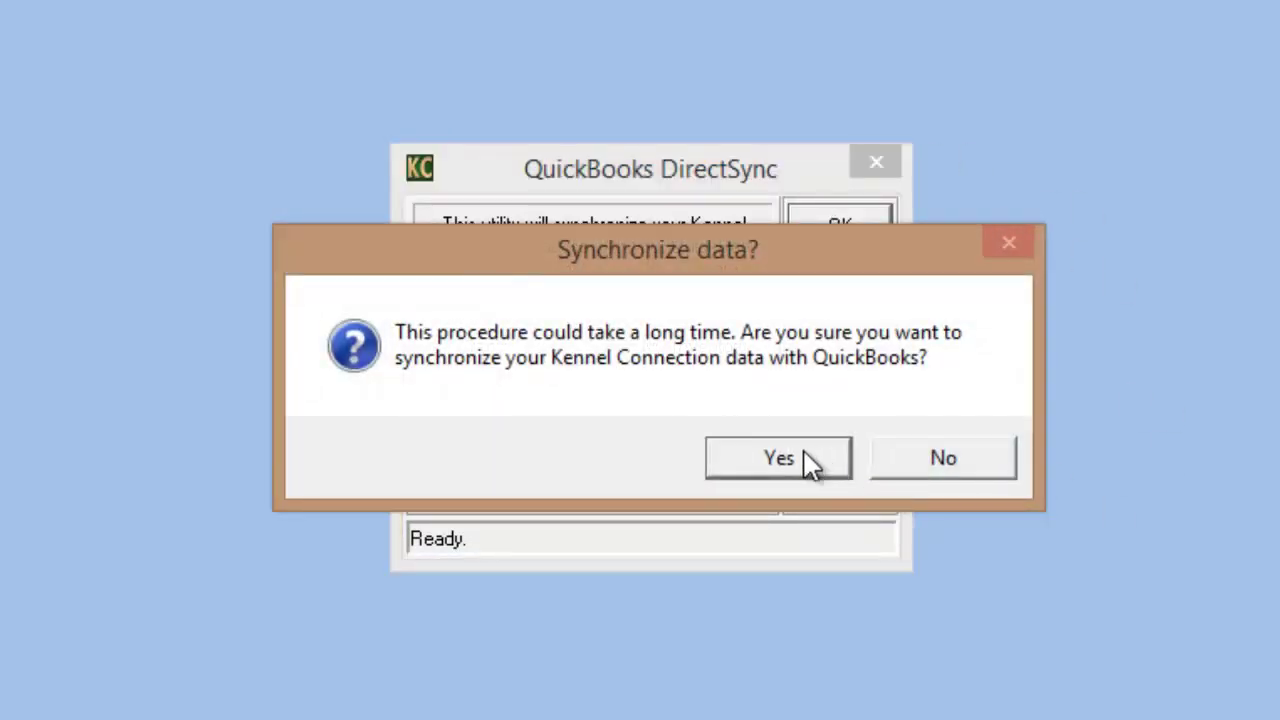
pyautogui.click(808, 461)
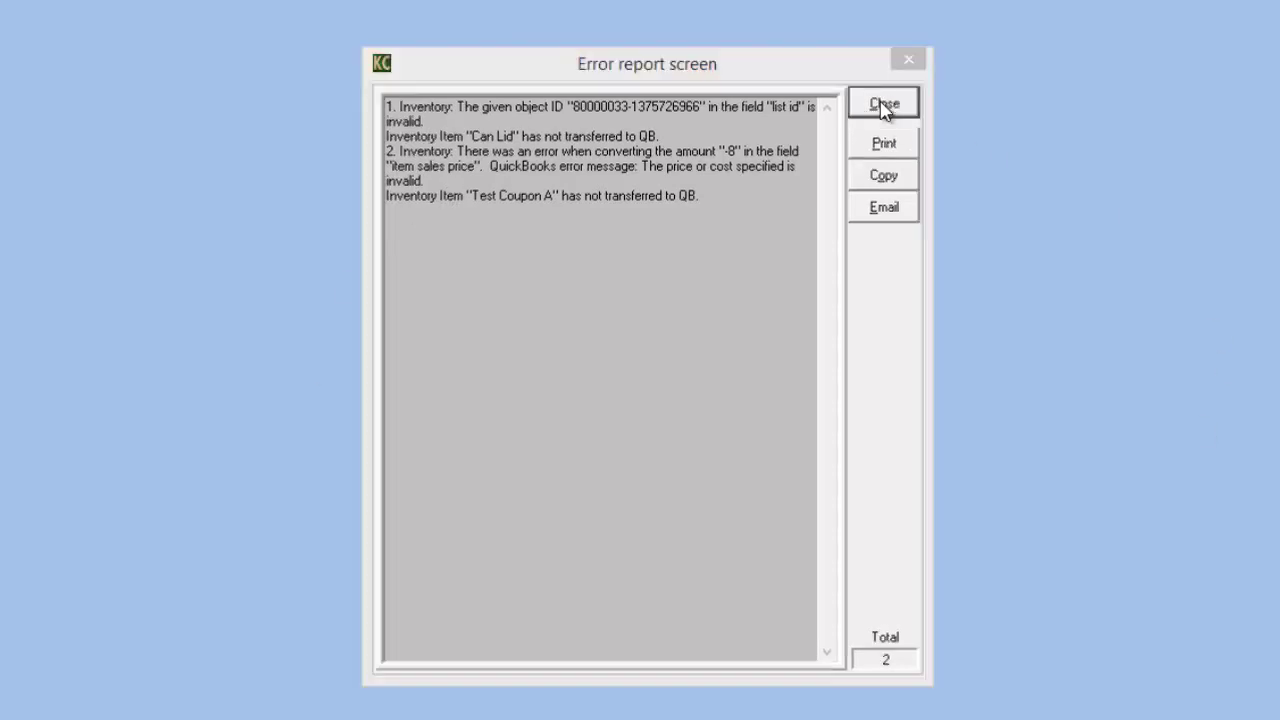
pyautogui.click(884, 106)
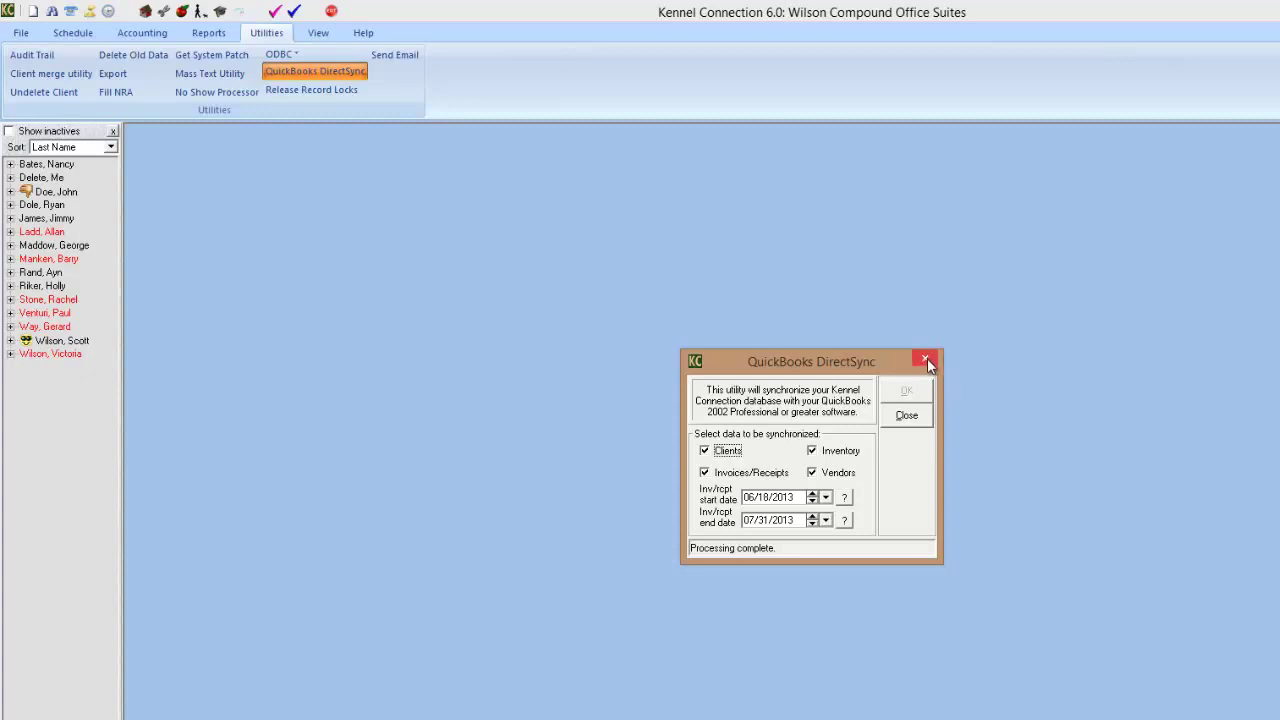
pyautogui.click(908, 416)
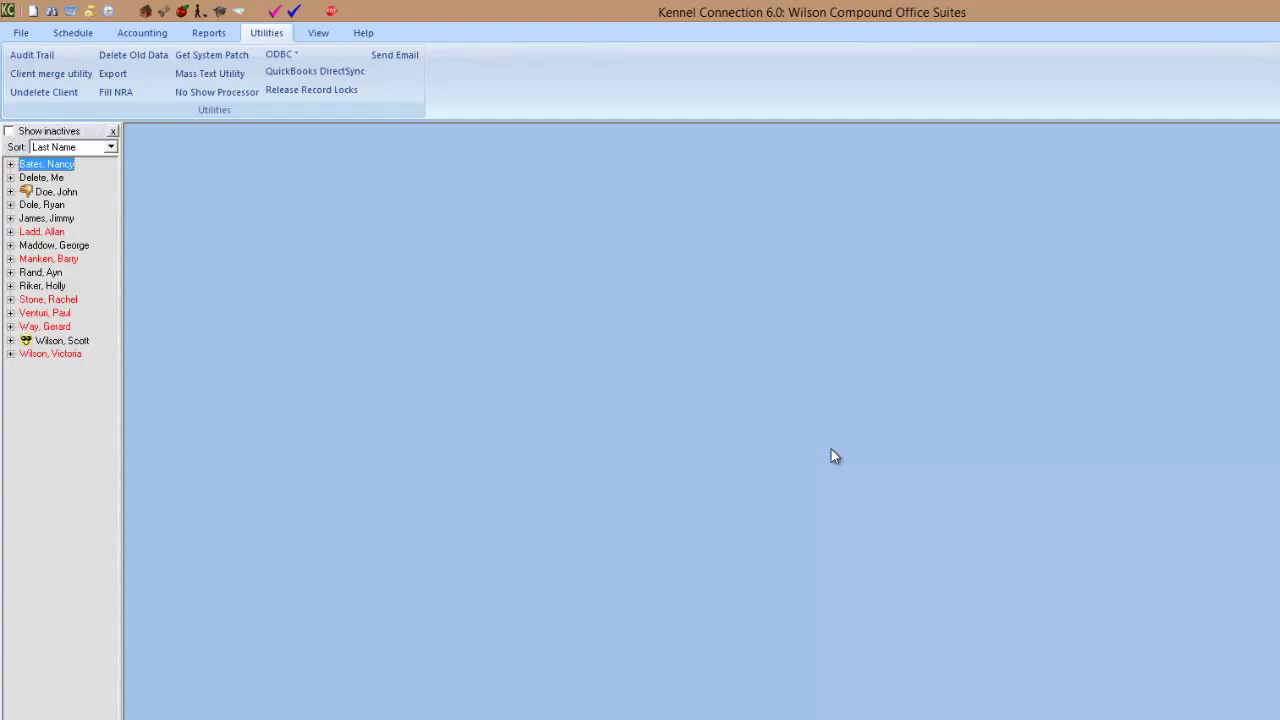
# Open the payment methods in the Kennel Connection list setup and examine the Amex entry.
pyautogui.click(22, 34)
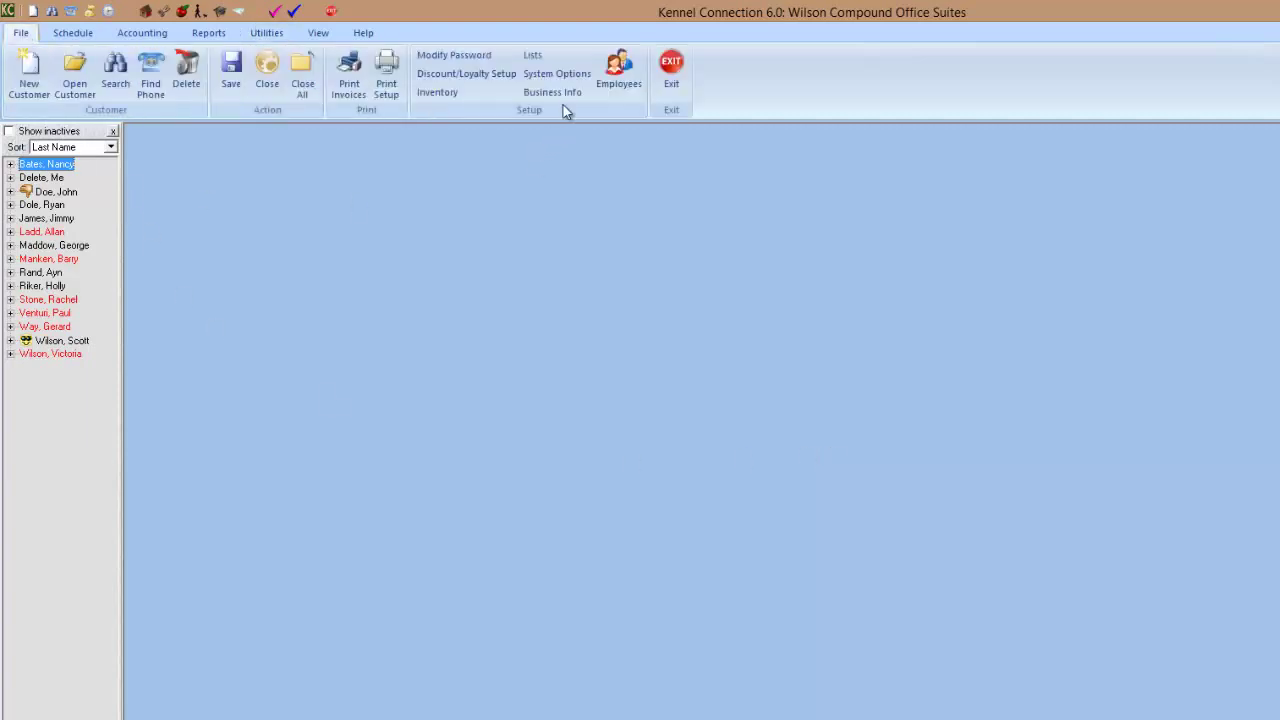
pyautogui.click(532, 56)
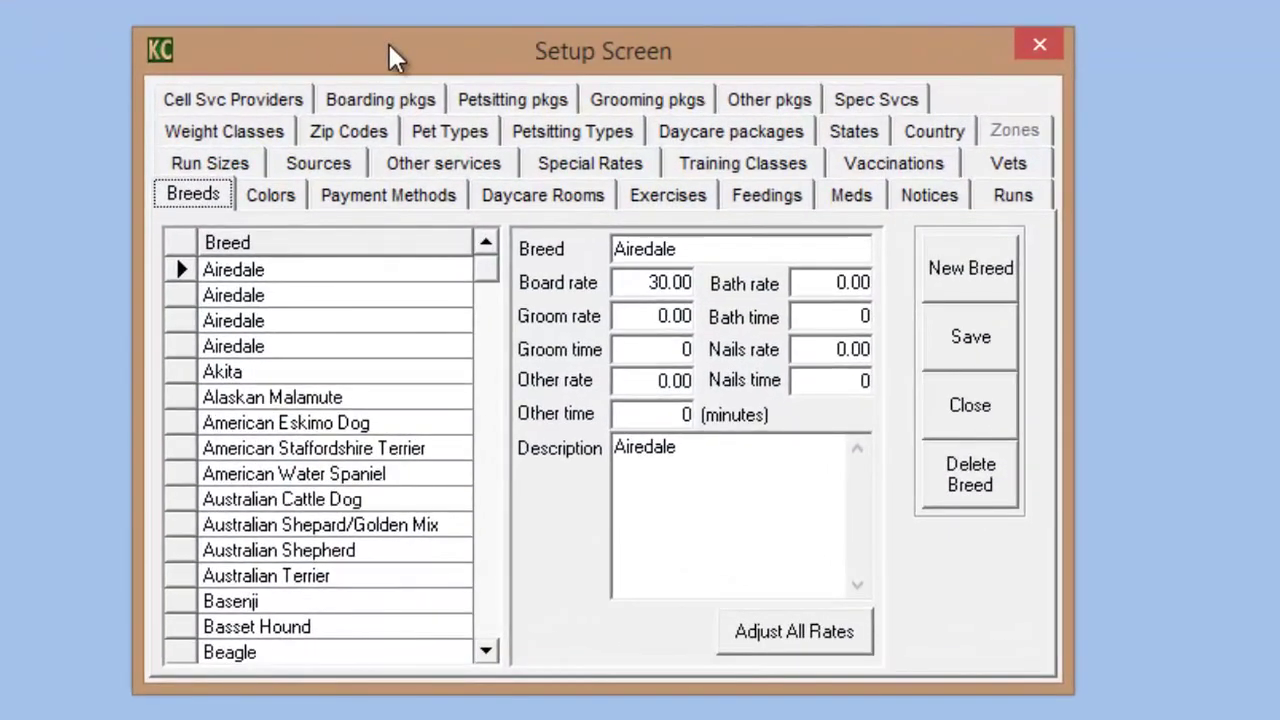
pyautogui.click(418, 200)
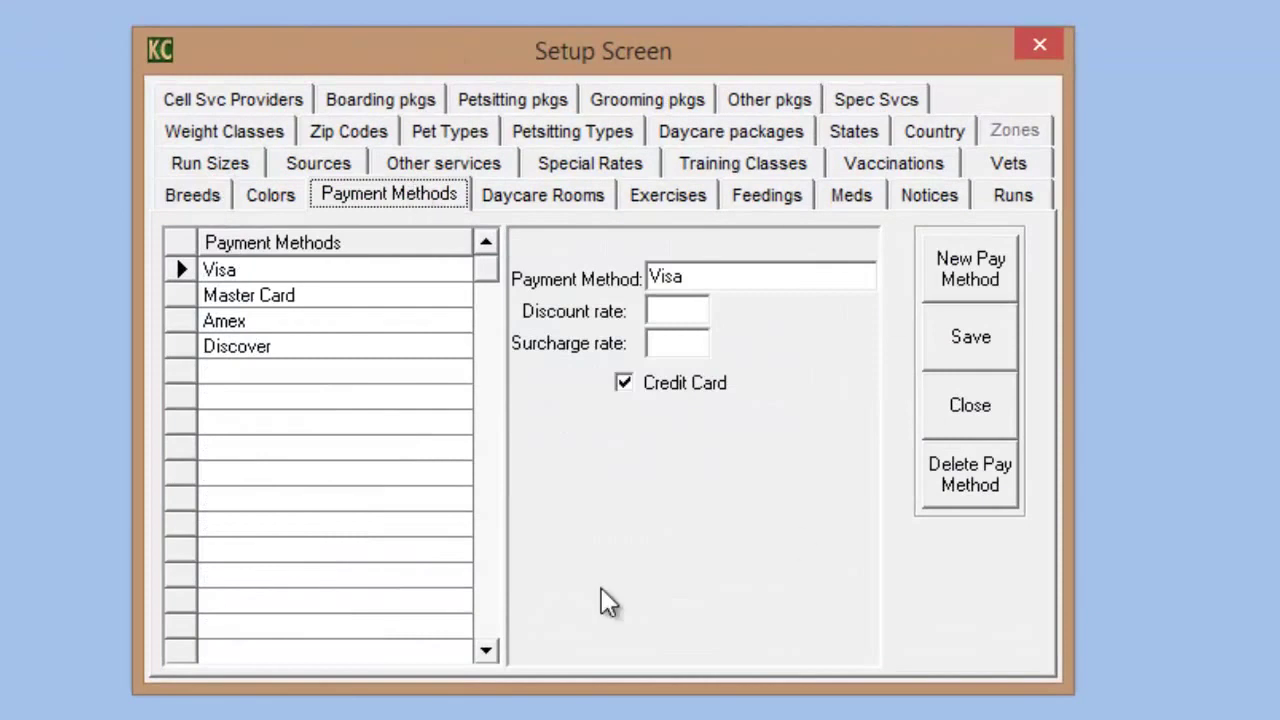
pyautogui.click(284, 325)
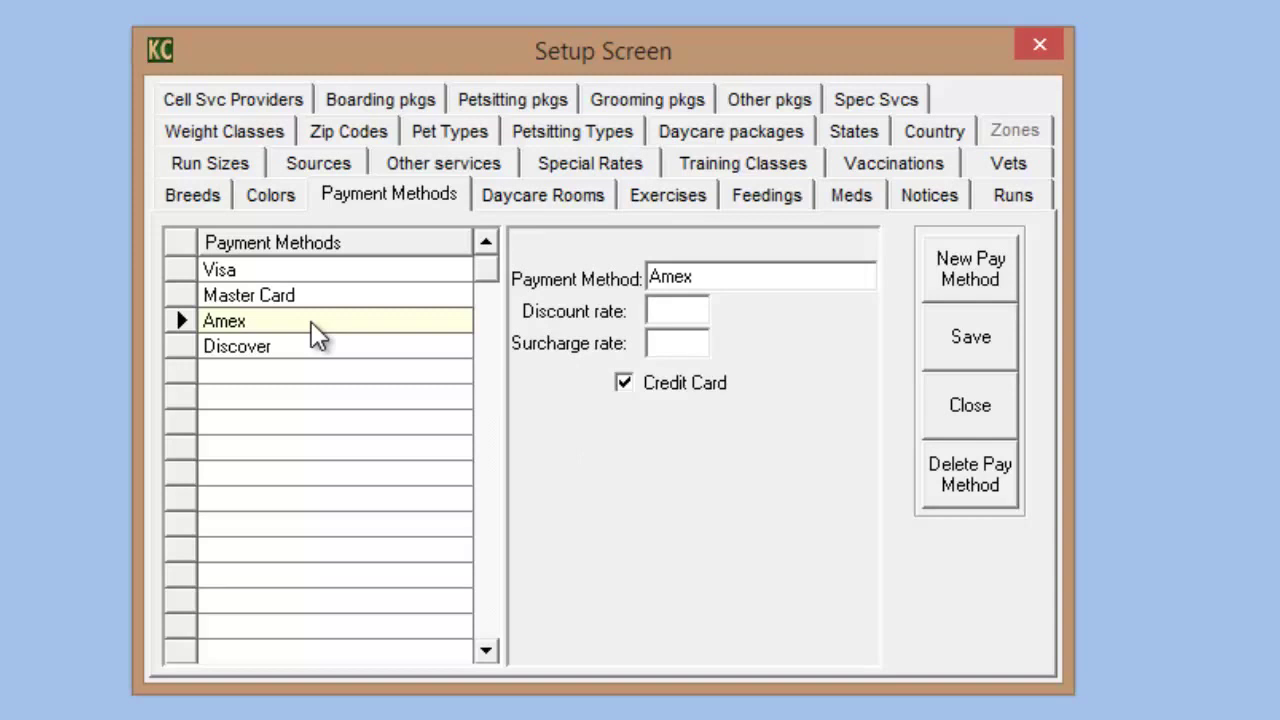
pyautogui.click(311, 323)
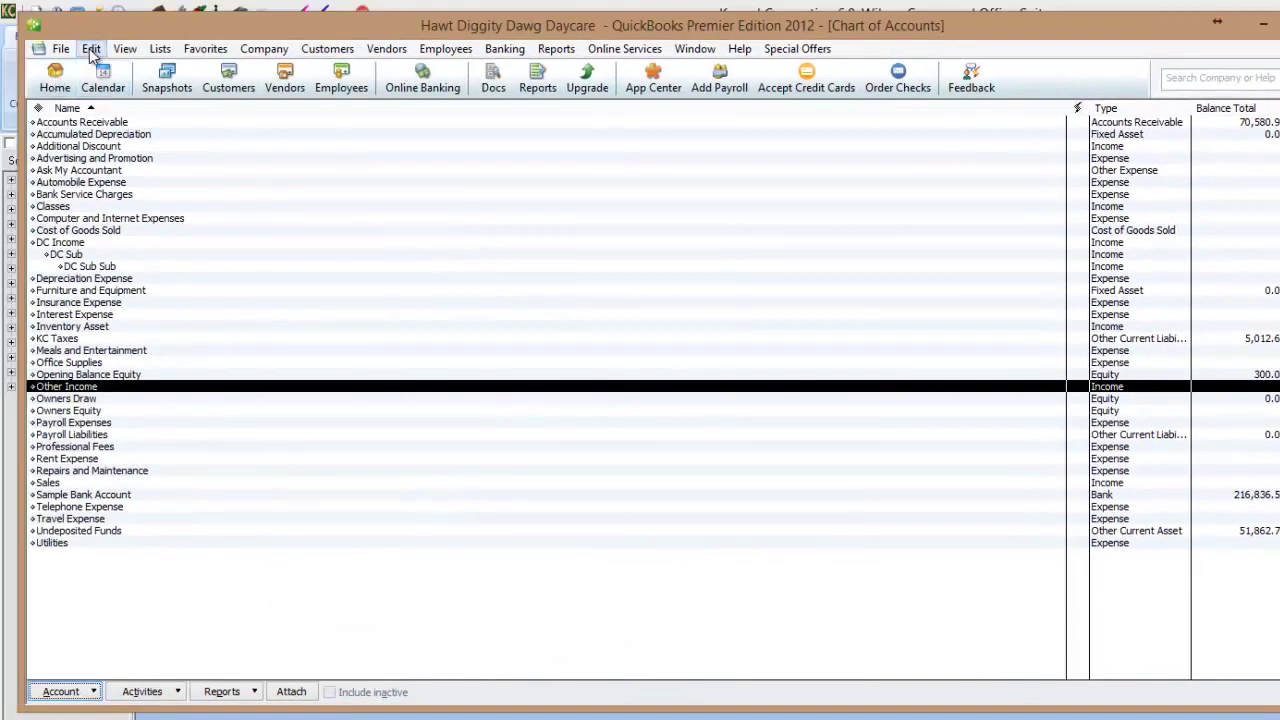
# Switch to QuickBooks, open the Payment Method List and compare the American Express and Amex entries.
pyautogui.click(159, 50)
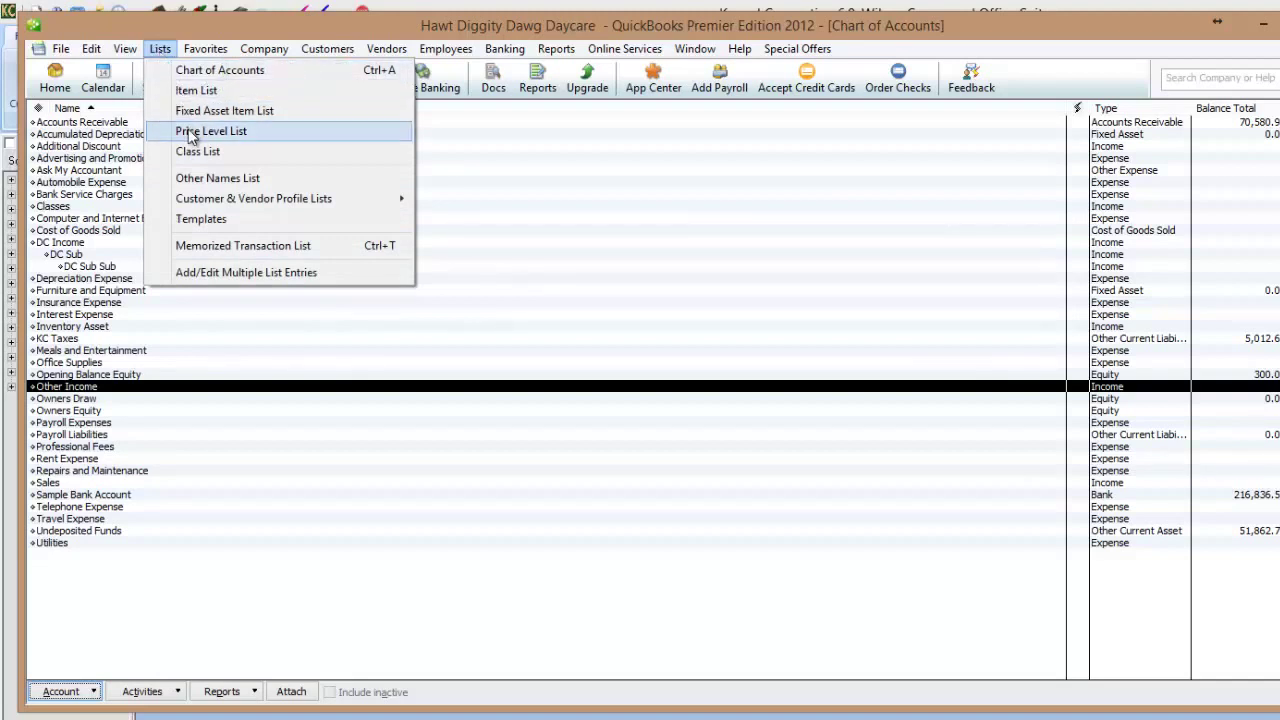
pyautogui.moveTo(400, 198)
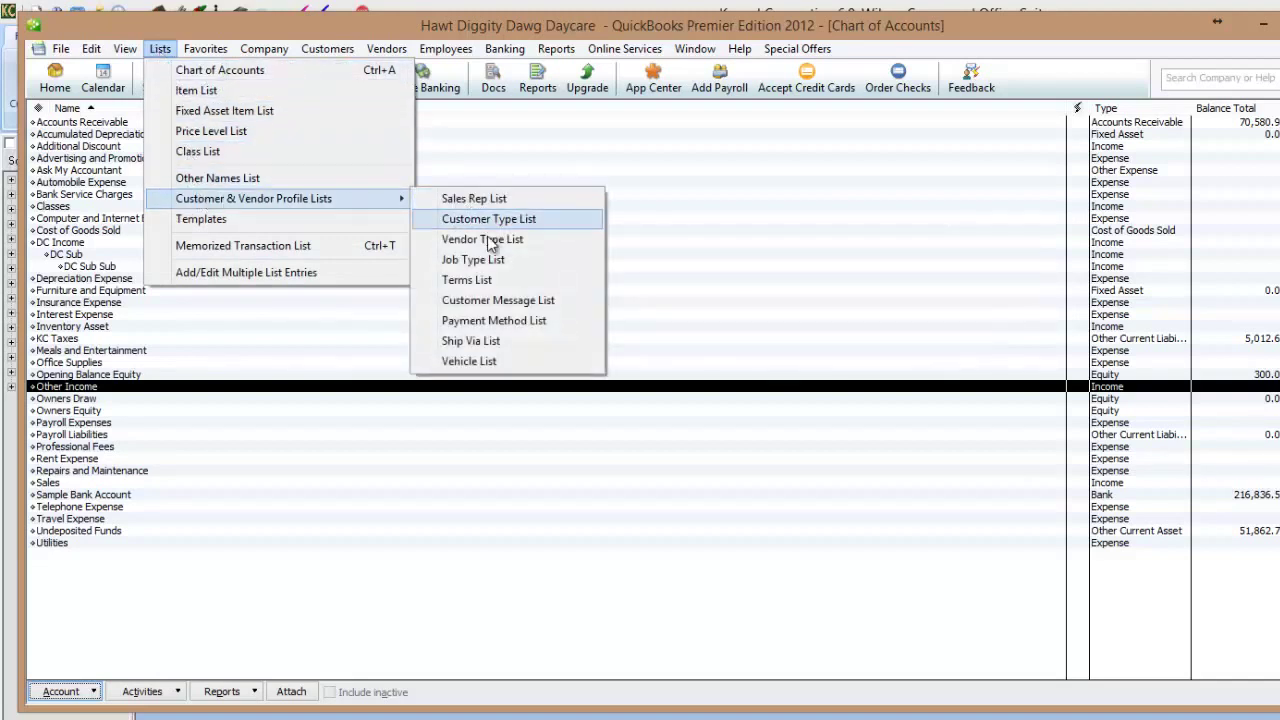
pyautogui.click(499, 320)
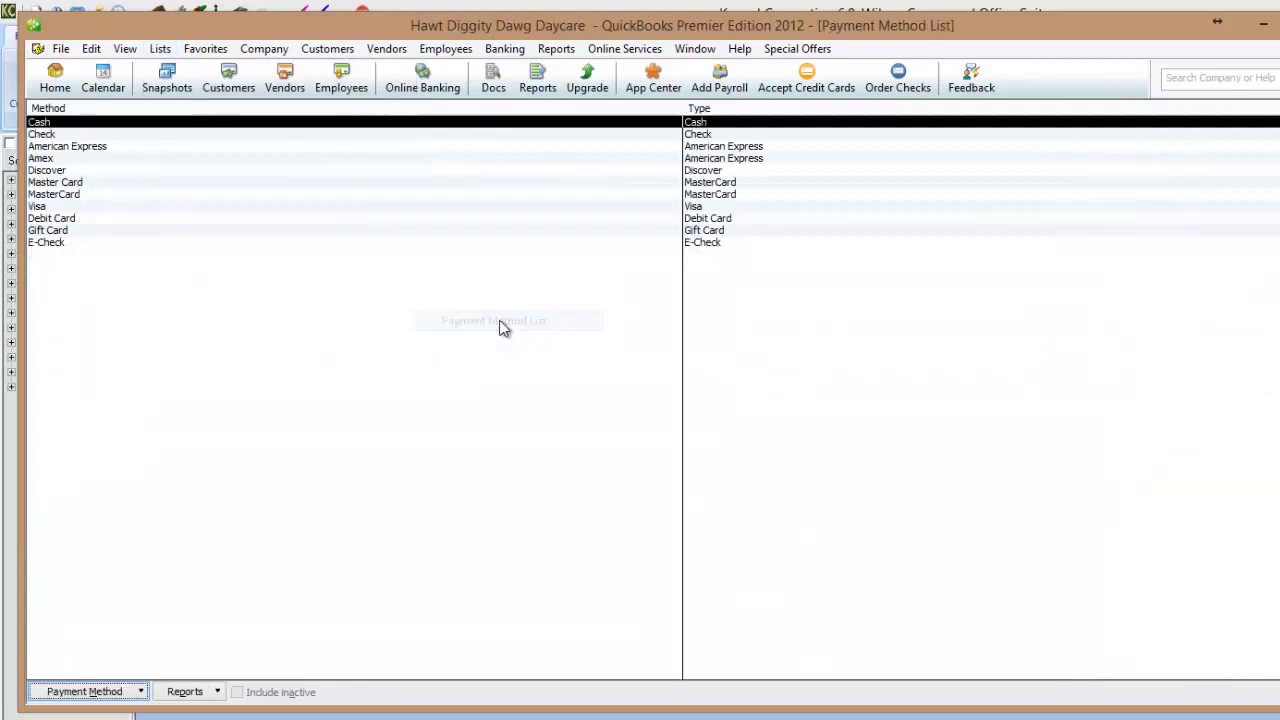
pyautogui.click(110, 146)
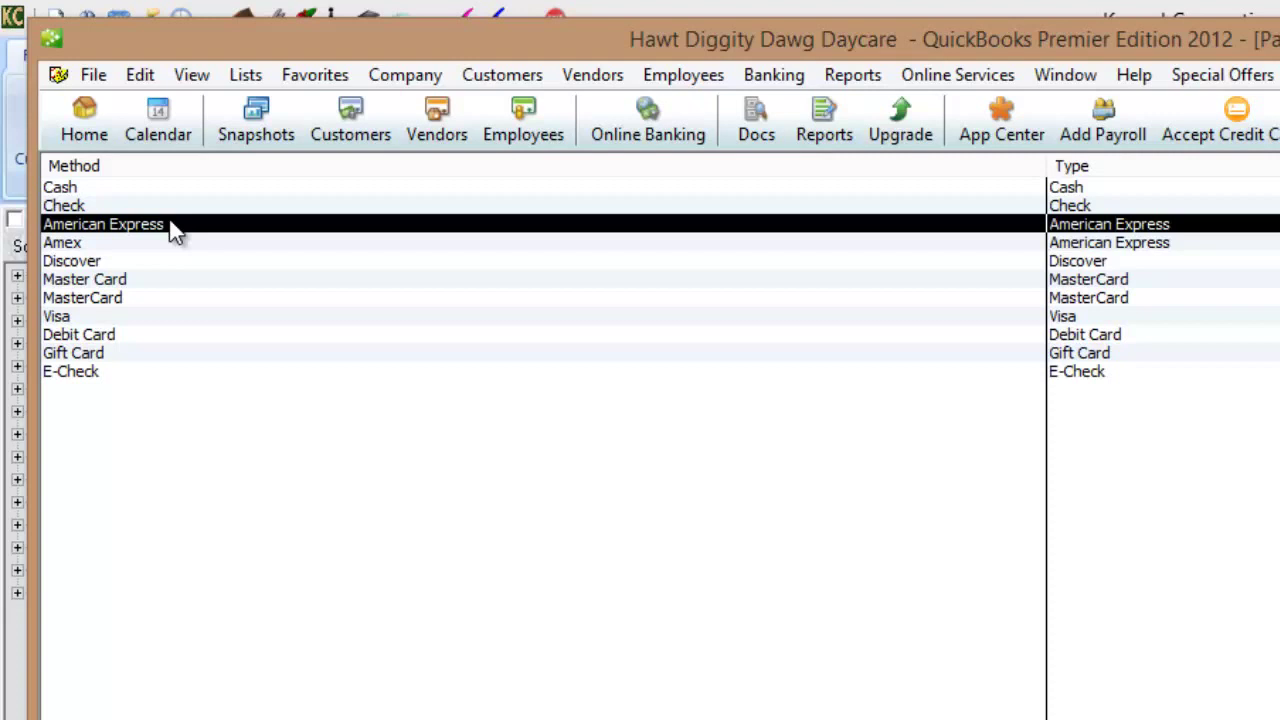
pyautogui.click(116, 246)
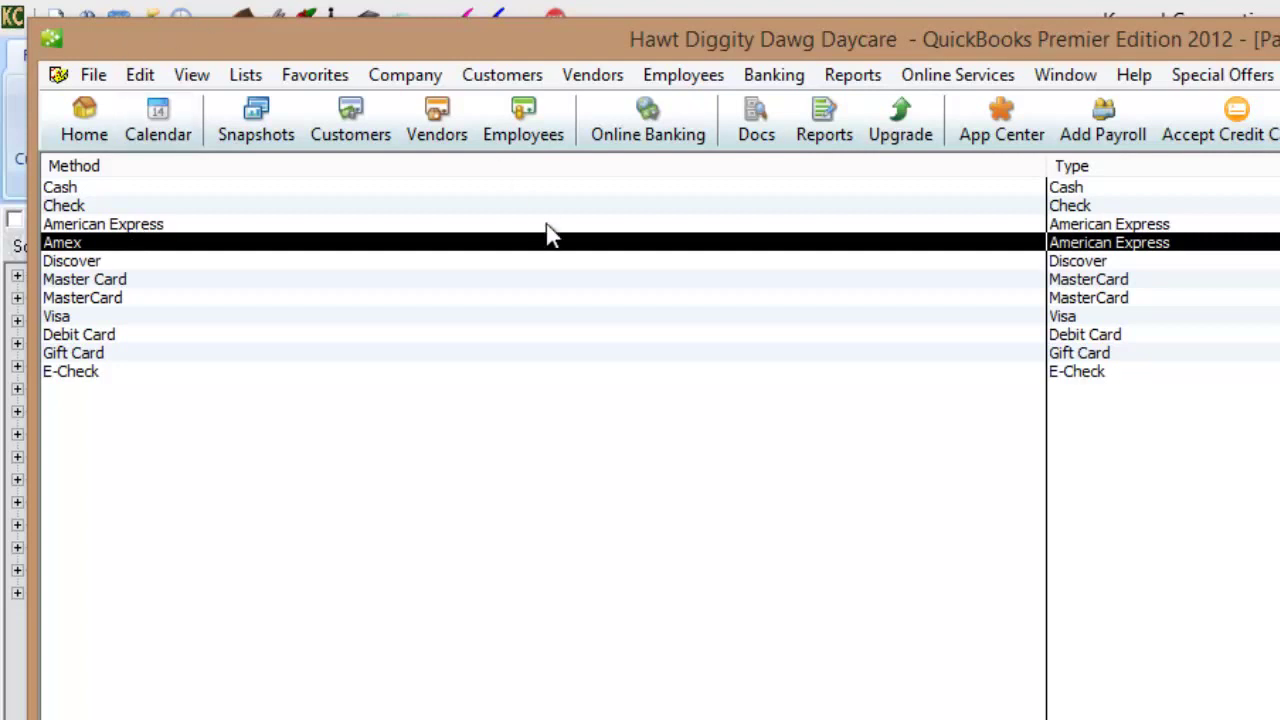
pyautogui.click(180, 230)
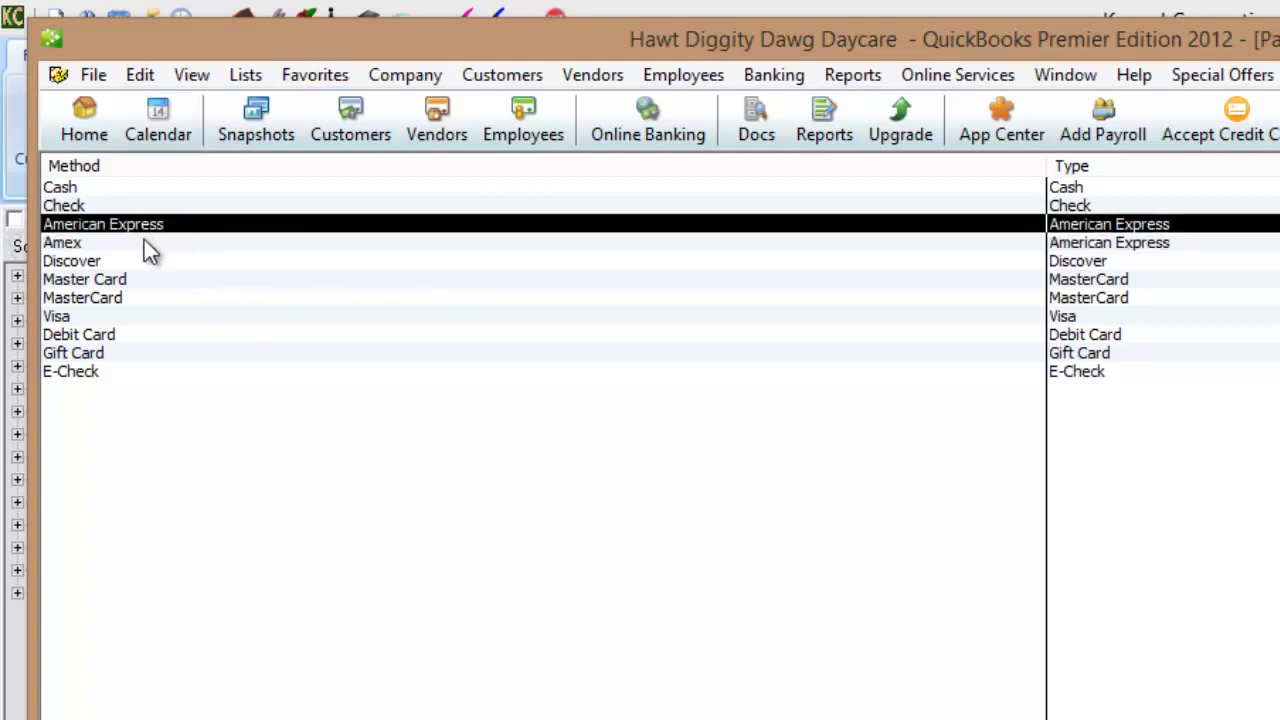
# Compare the Amex, Master Card and MasterCard entries in the QuickBooks payment method list.
pyautogui.click(141, 248)
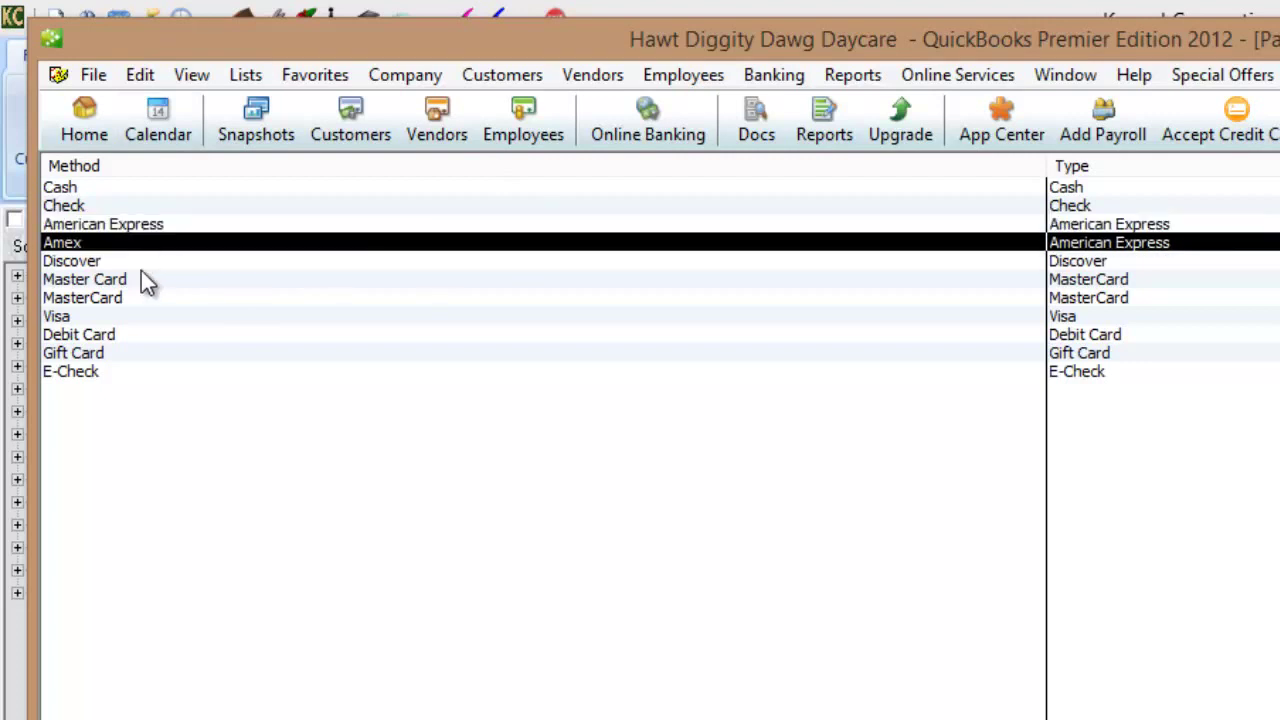
pyautogui.click(138, 280)
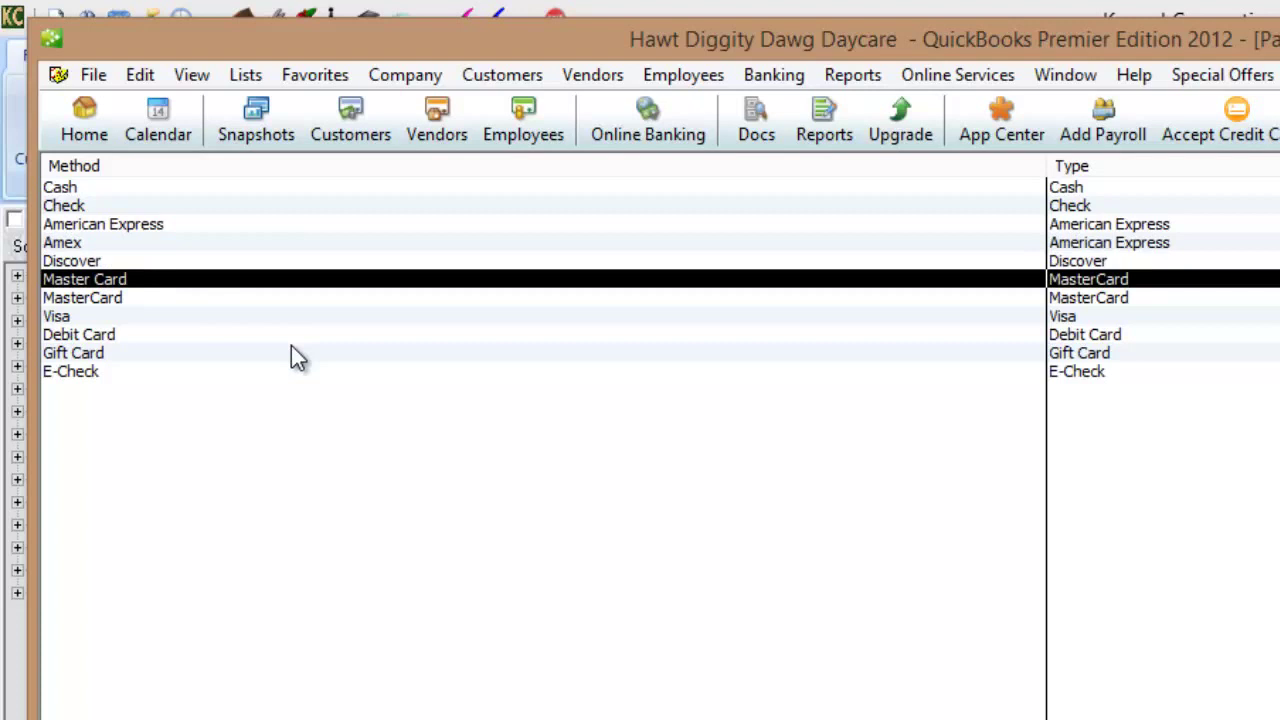
pyautogui.click(129, 298)
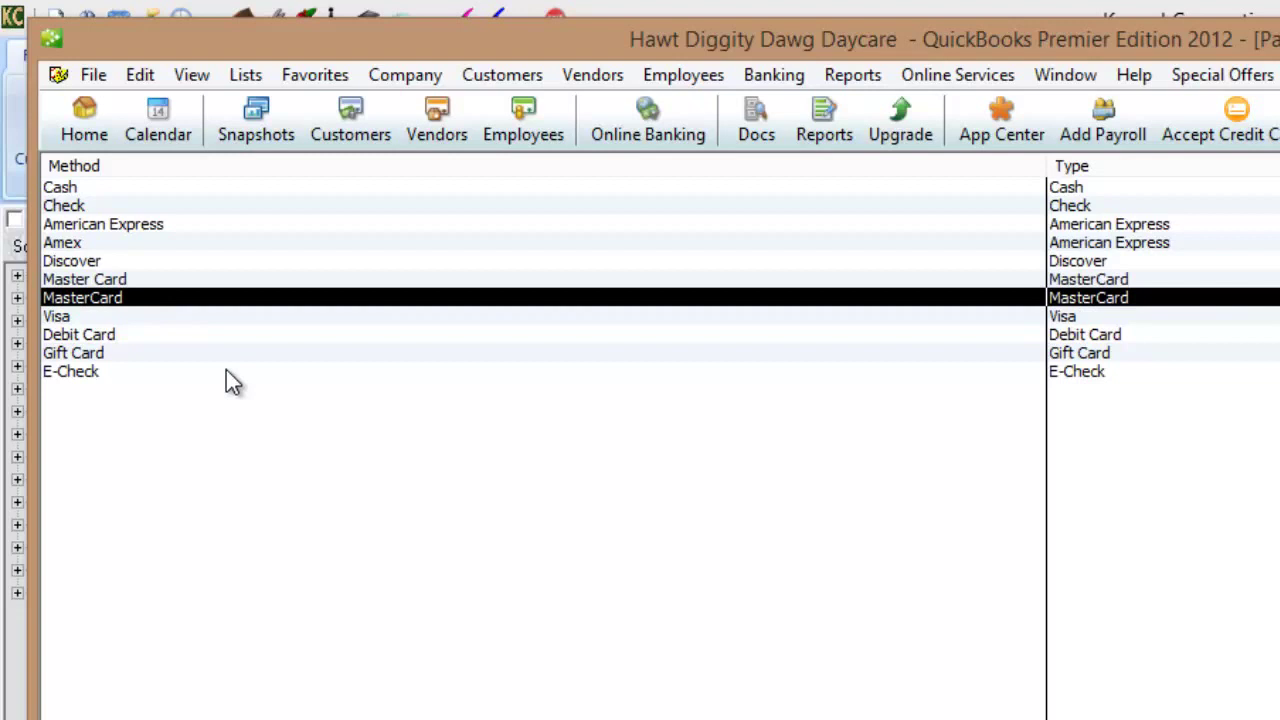
pyautogui.click(150, 281)
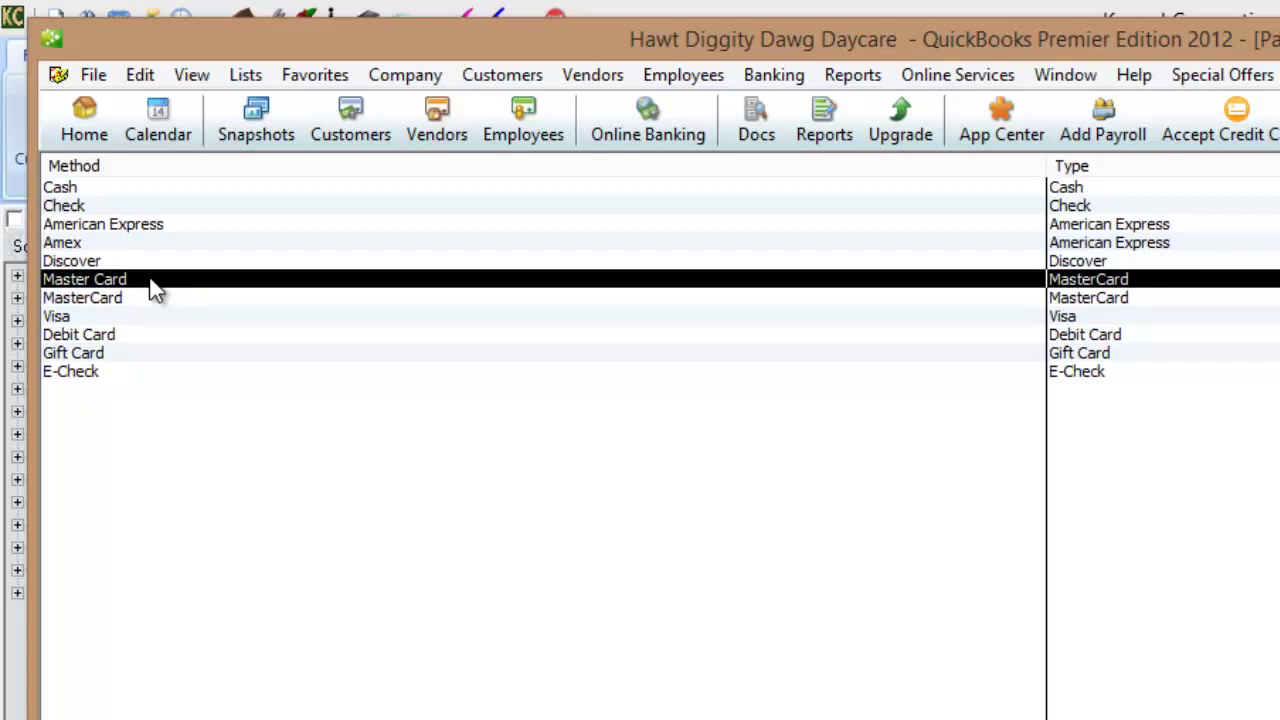
pyautogui.click(134, 298)
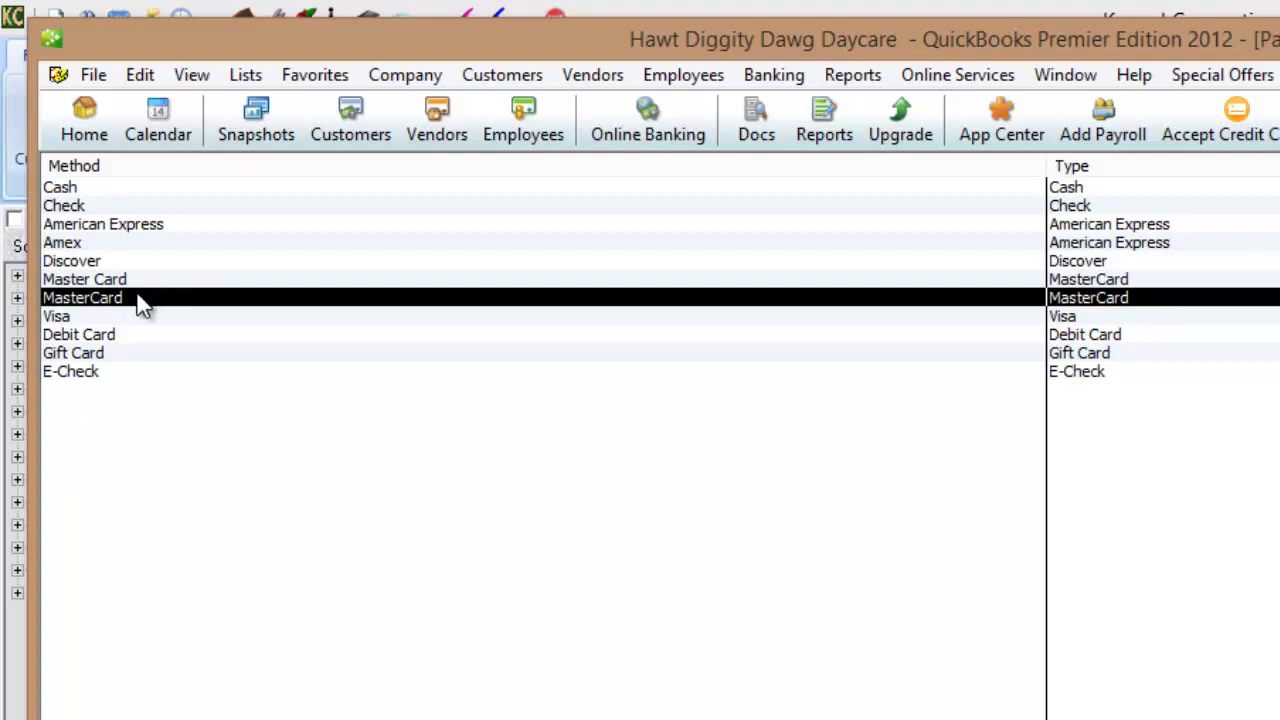
pyautogui.click(151, 245)
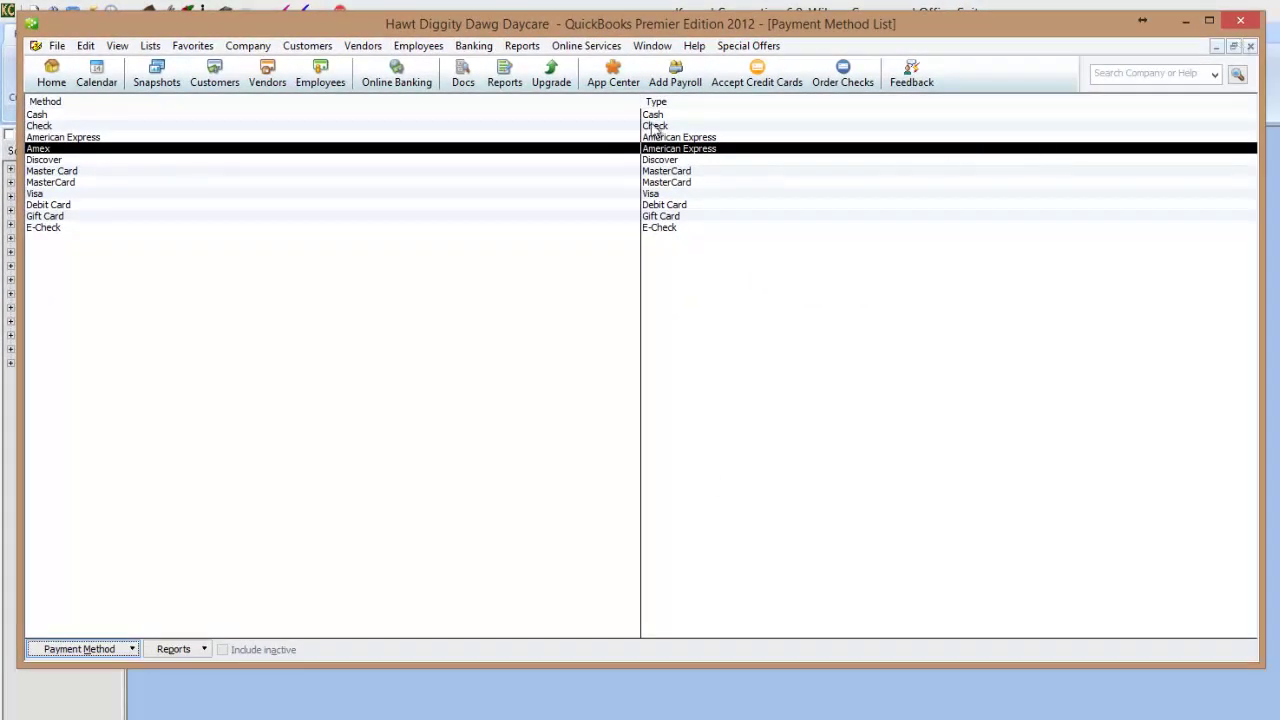
# Close the open QuickBooks list windows, open the Accounts Receivable register and review its invoice and payment transactions.
pyautogui.hotkey('ctrl', 'a')
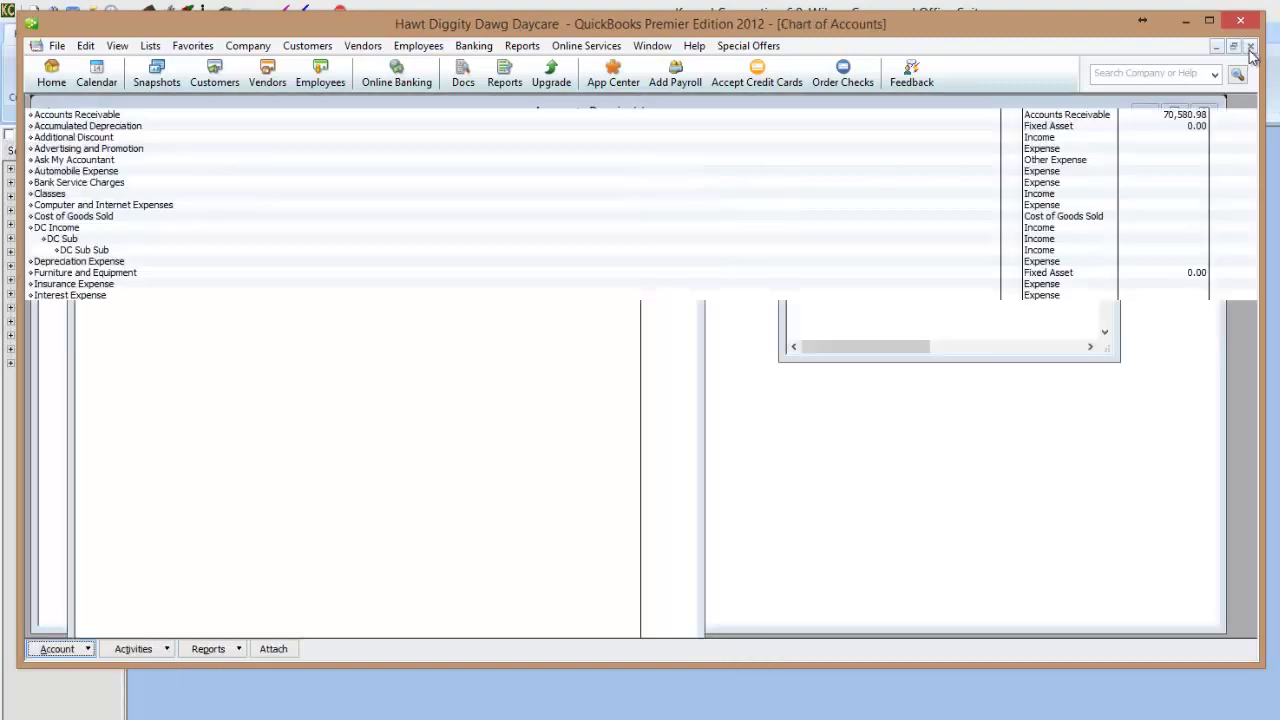
pyautogui.click(1250, 46)
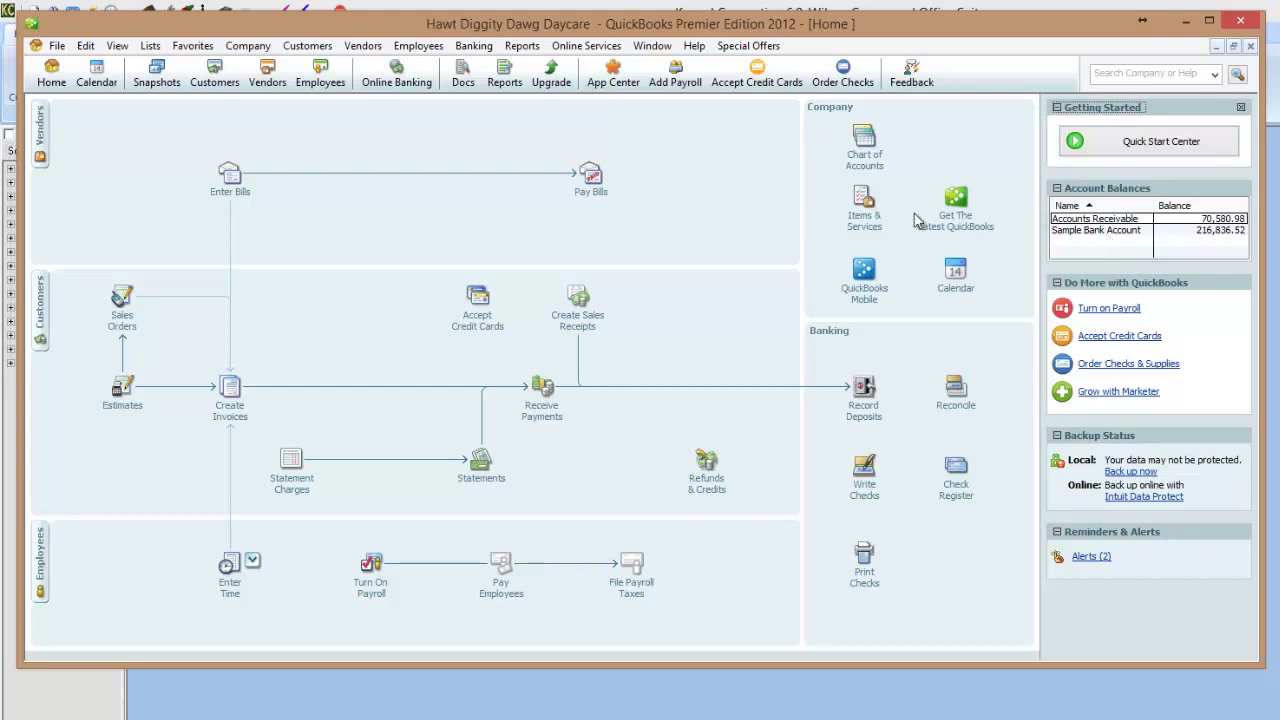
pyautogui.doubleClick(1098, 220)
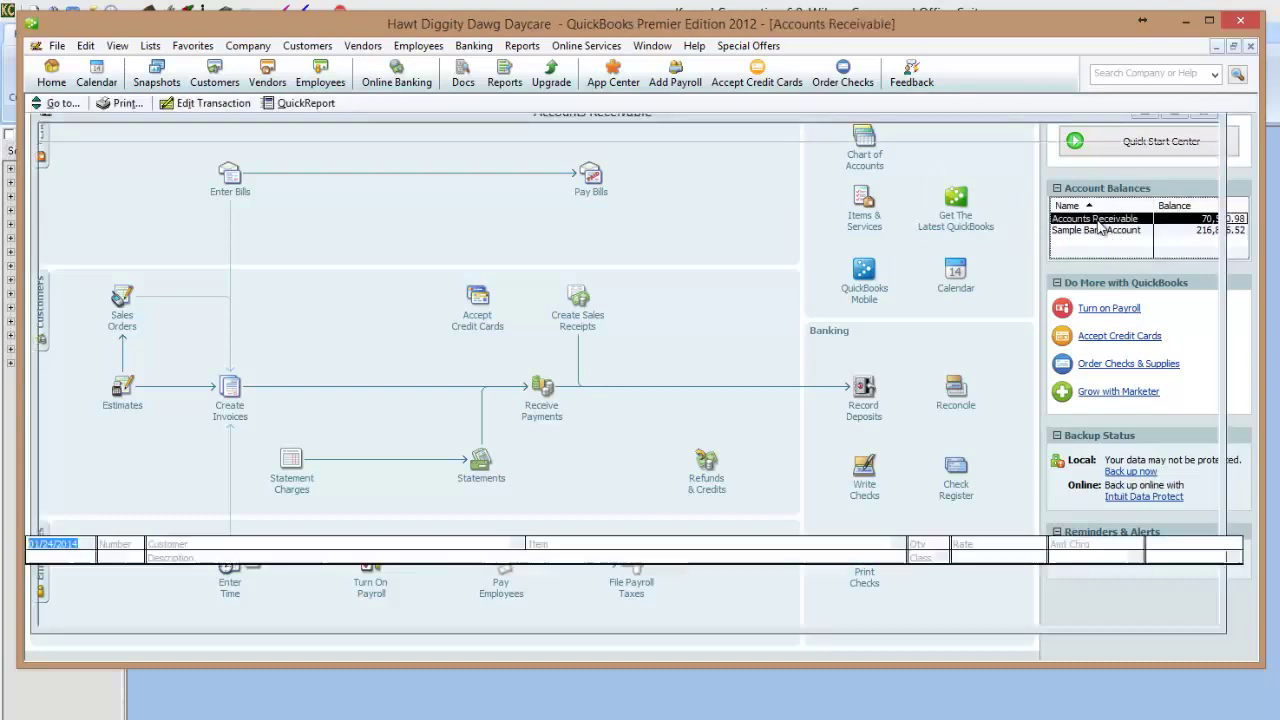
pyautogui.scroll(10, 808, 347)
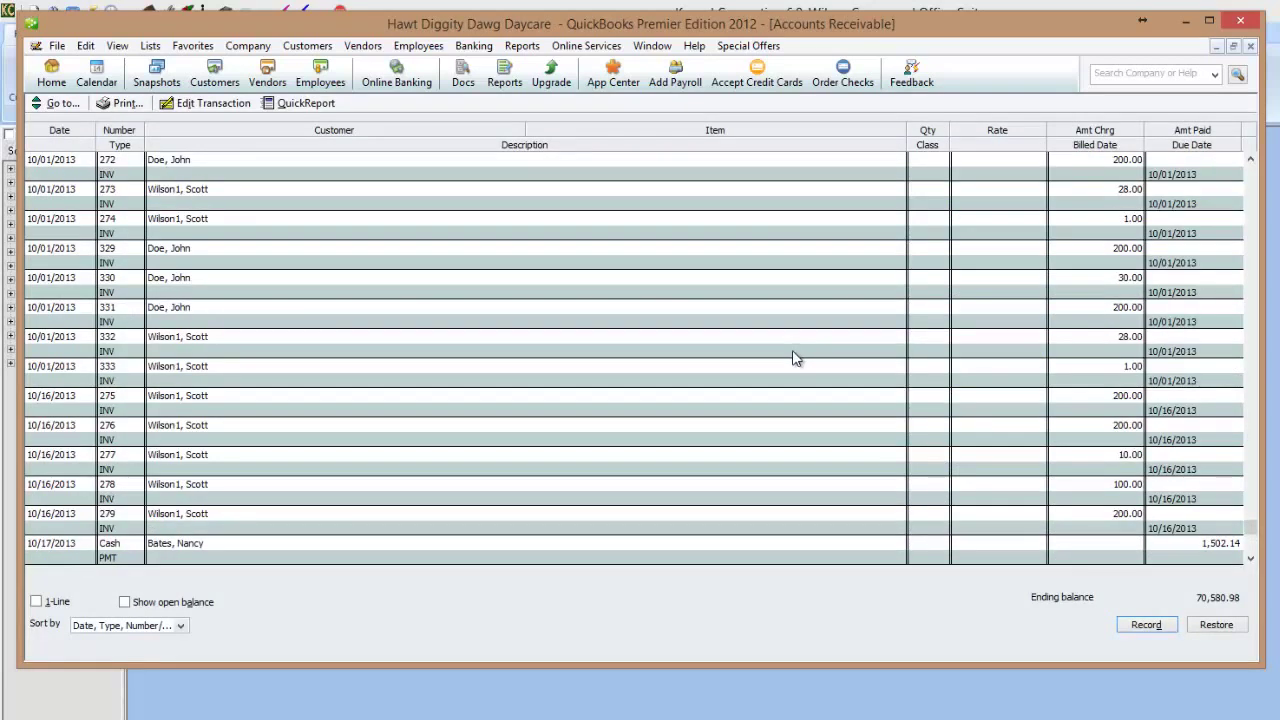
pyautogui.scroll(-10, 795, 357)
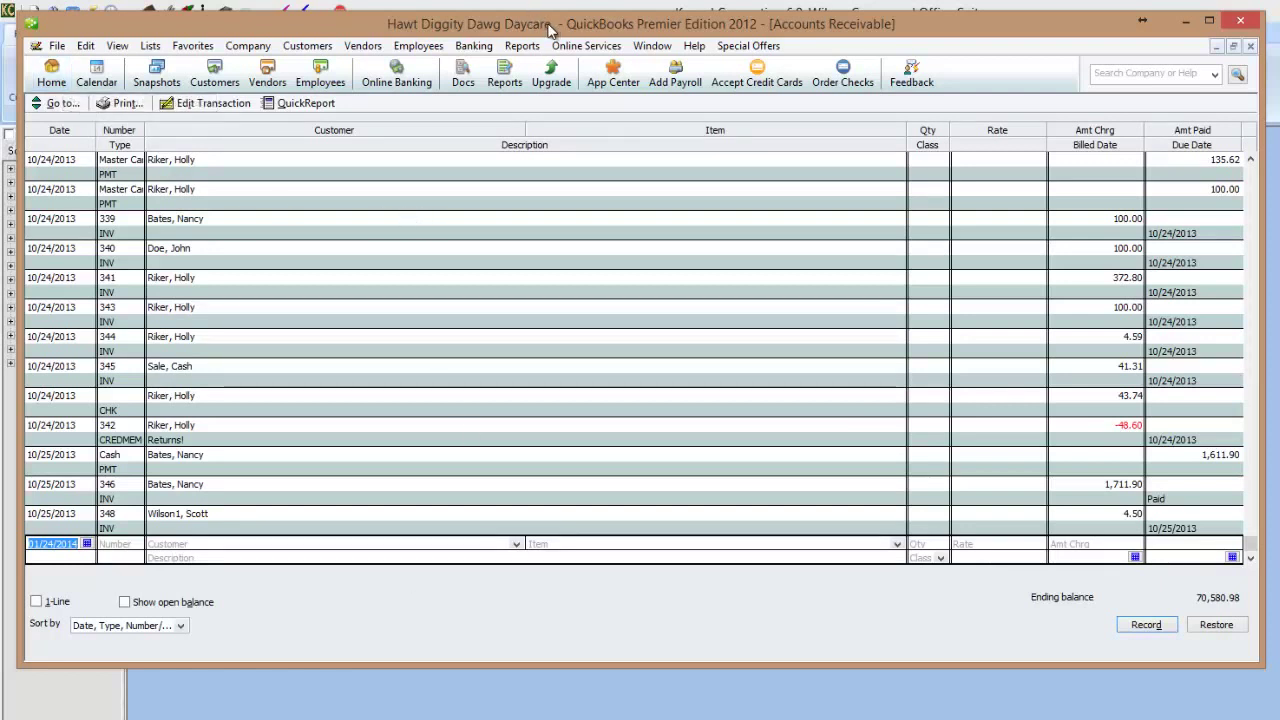
pyautogui.moveTo(549, 26); pyautogui.dragTo(558, 35)
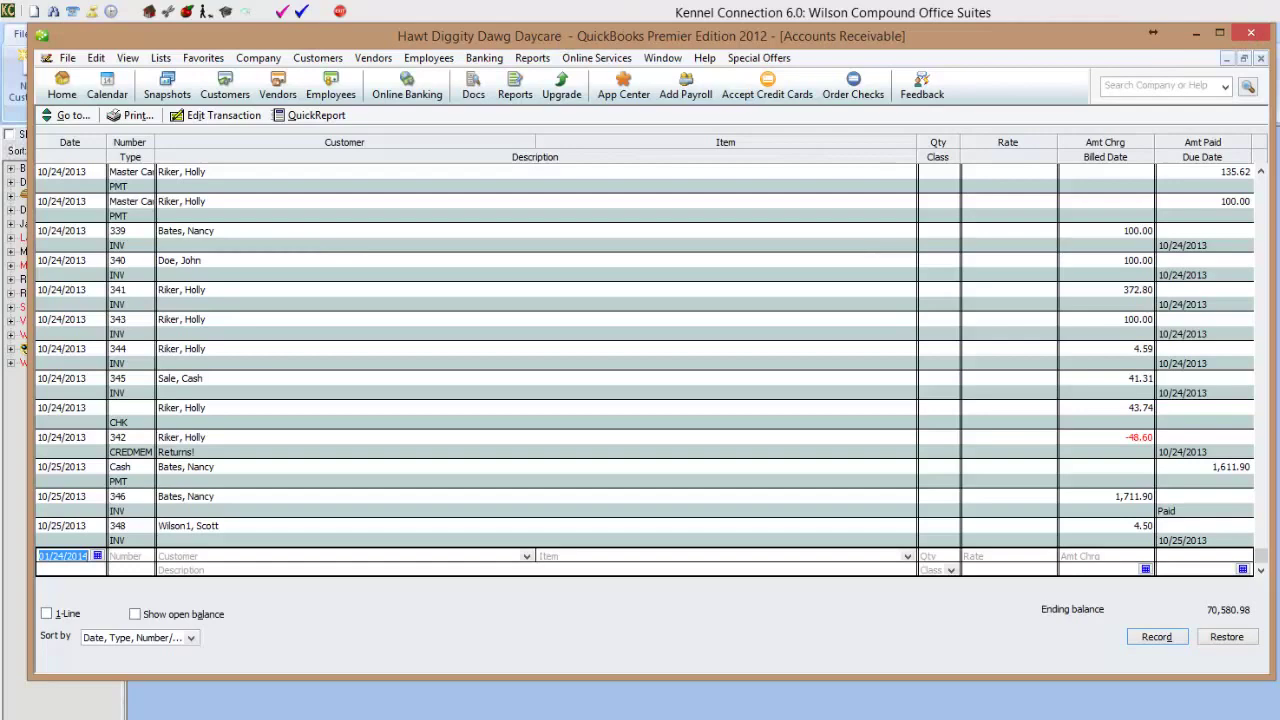
# Switch back to Kennel Connection and close the list Setup Screen without saving changes to the payment methods.
pyautogui.hotkey('alt', 'Tab')
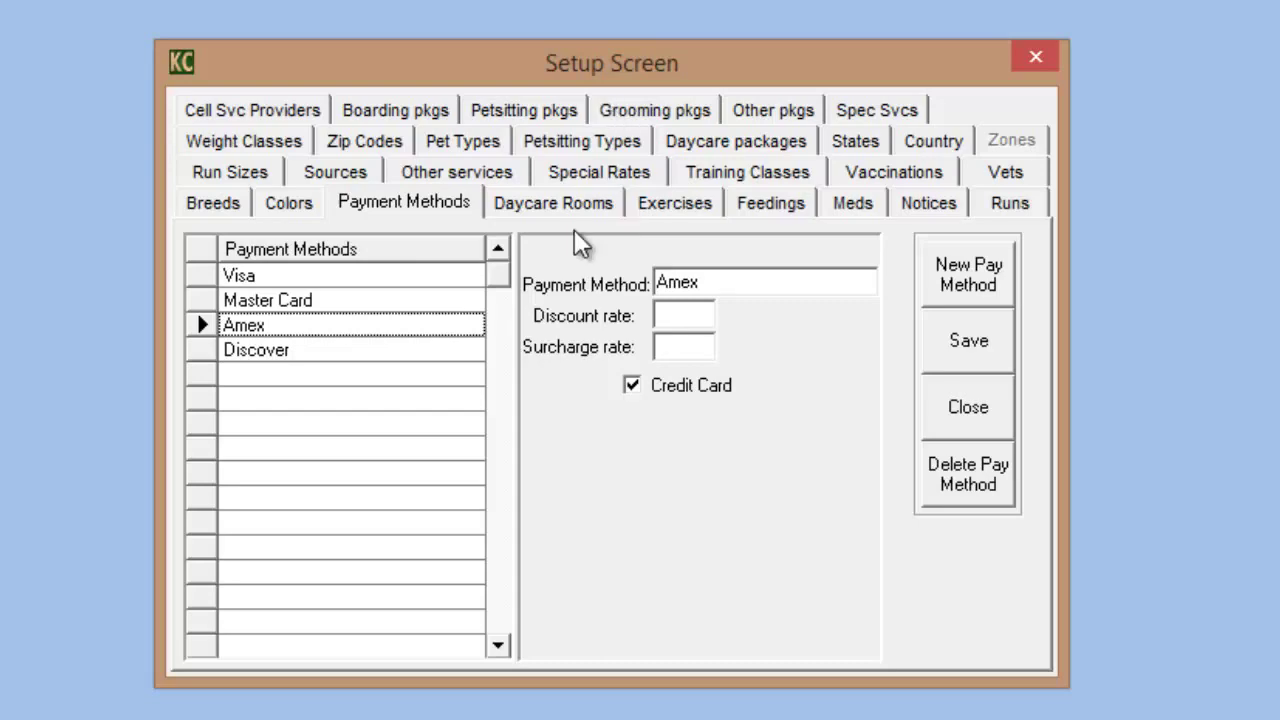
pyautogui.click(252, 112)
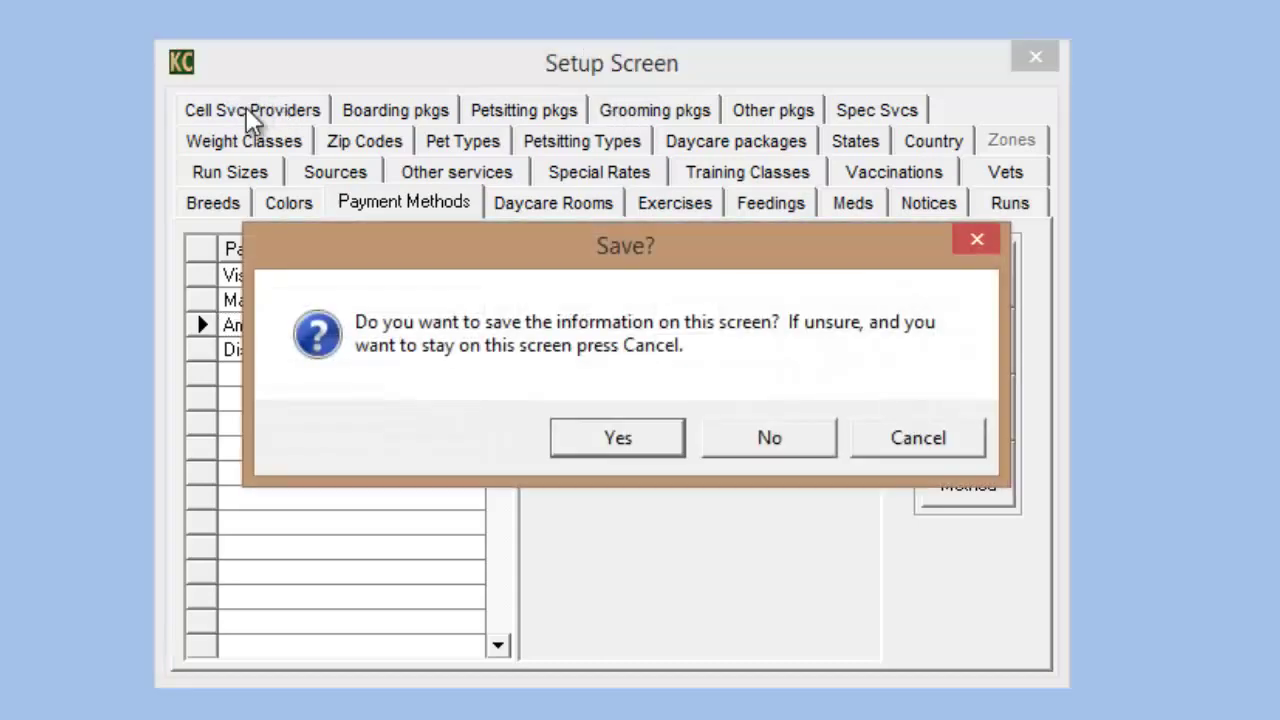
pyautogui.click(920, 445)
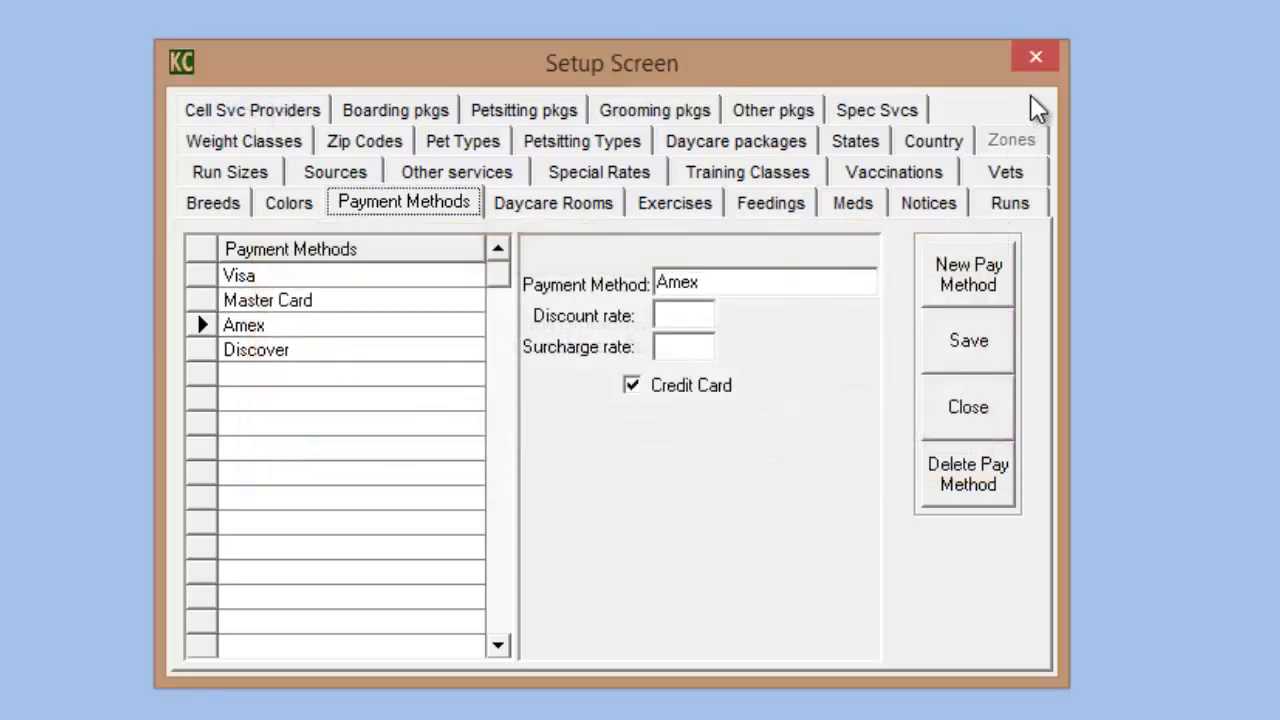
pyautogui.click(1035, 57)
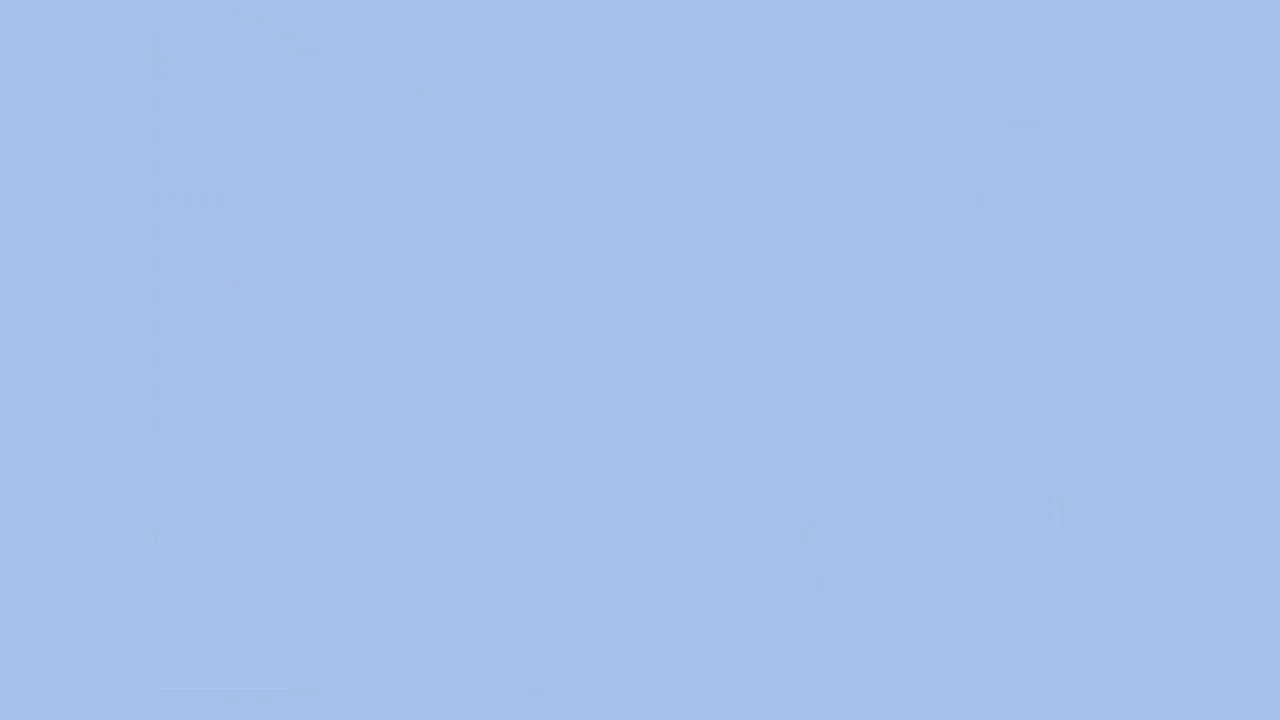
# Open the QuickBooks DirectLink settings in the business information and check the file browser for the QuickBooks database path, choosing no file.
pyautogui.click(590, 2)
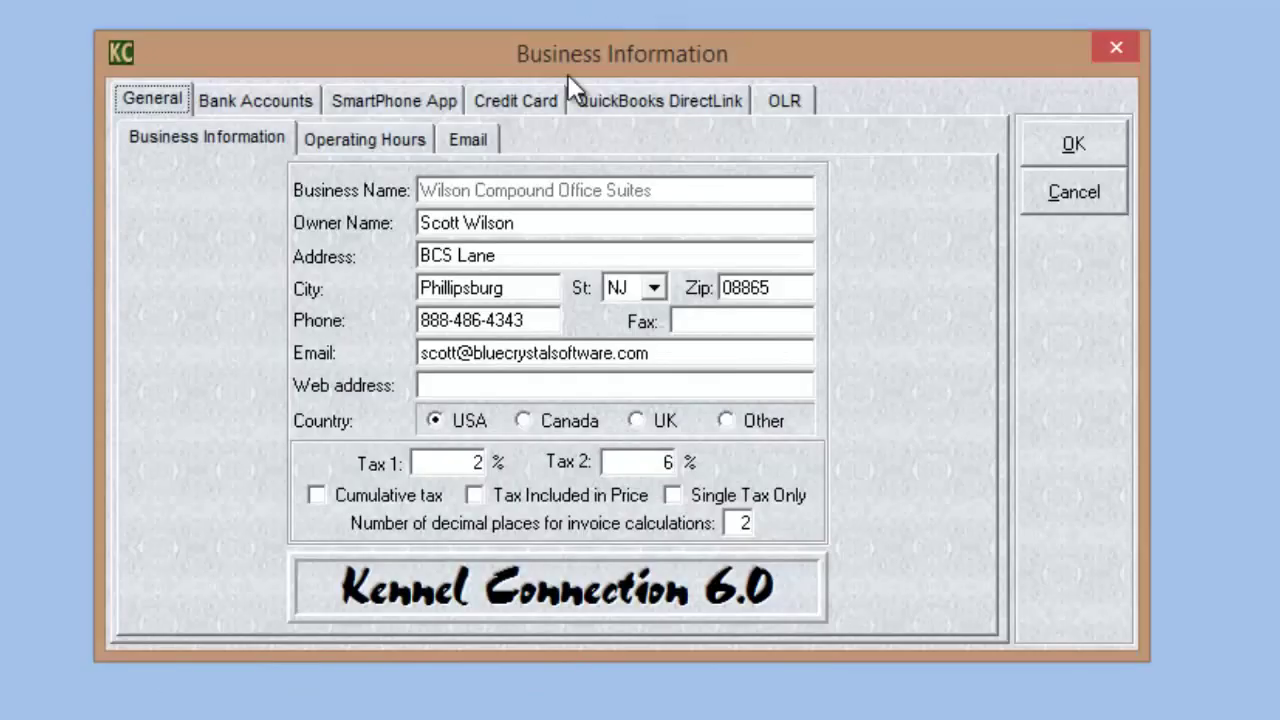
pyautogui.click(645, 100)
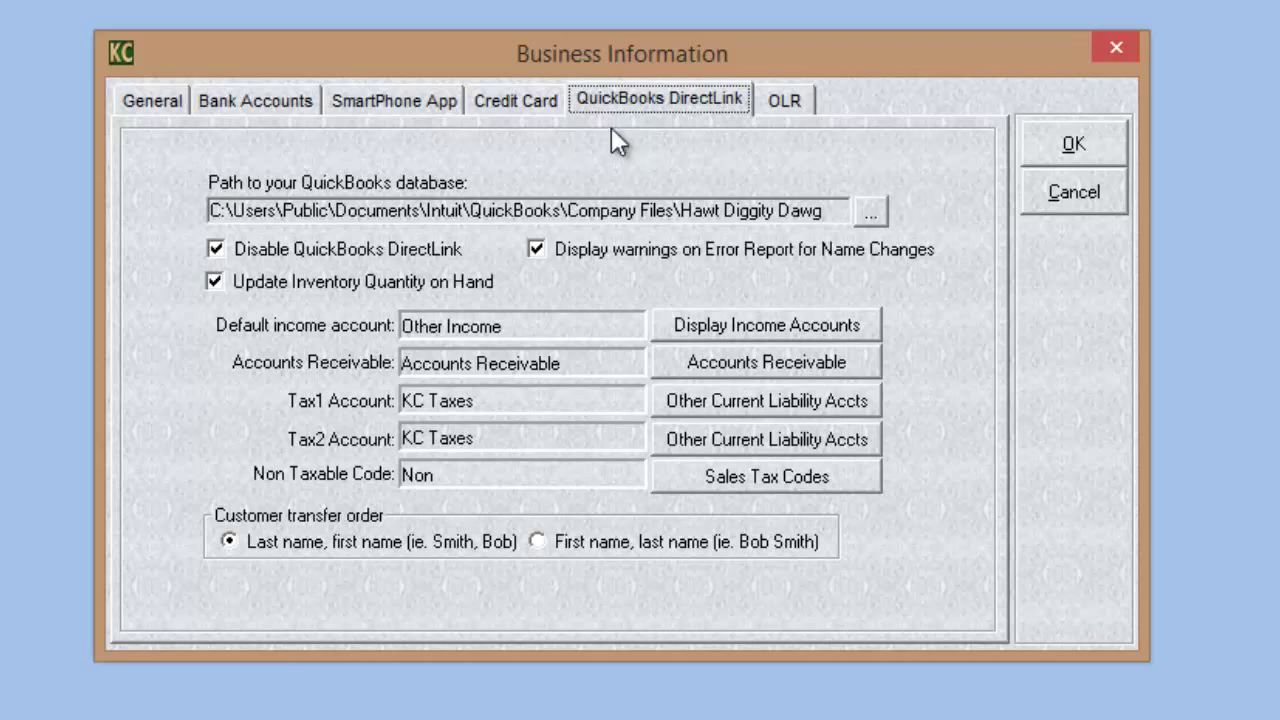
pyautogui.click(871, 209)
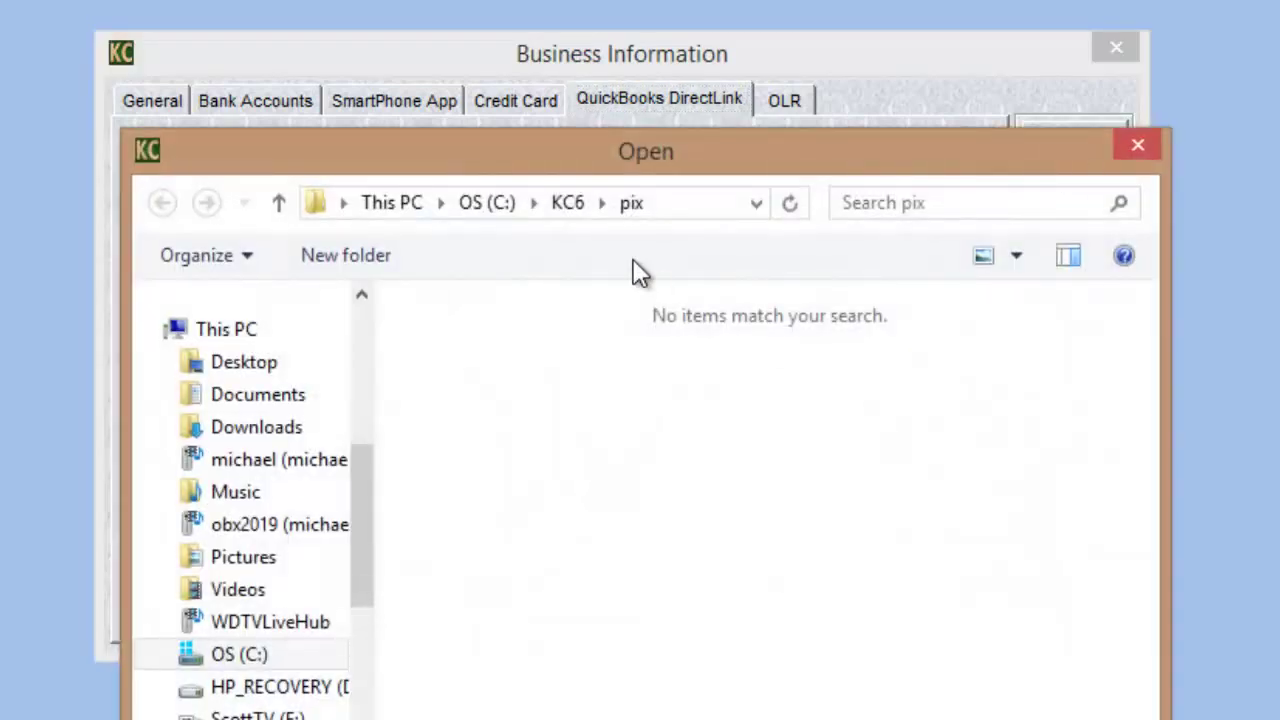
pyautogui.click(1126, 146)
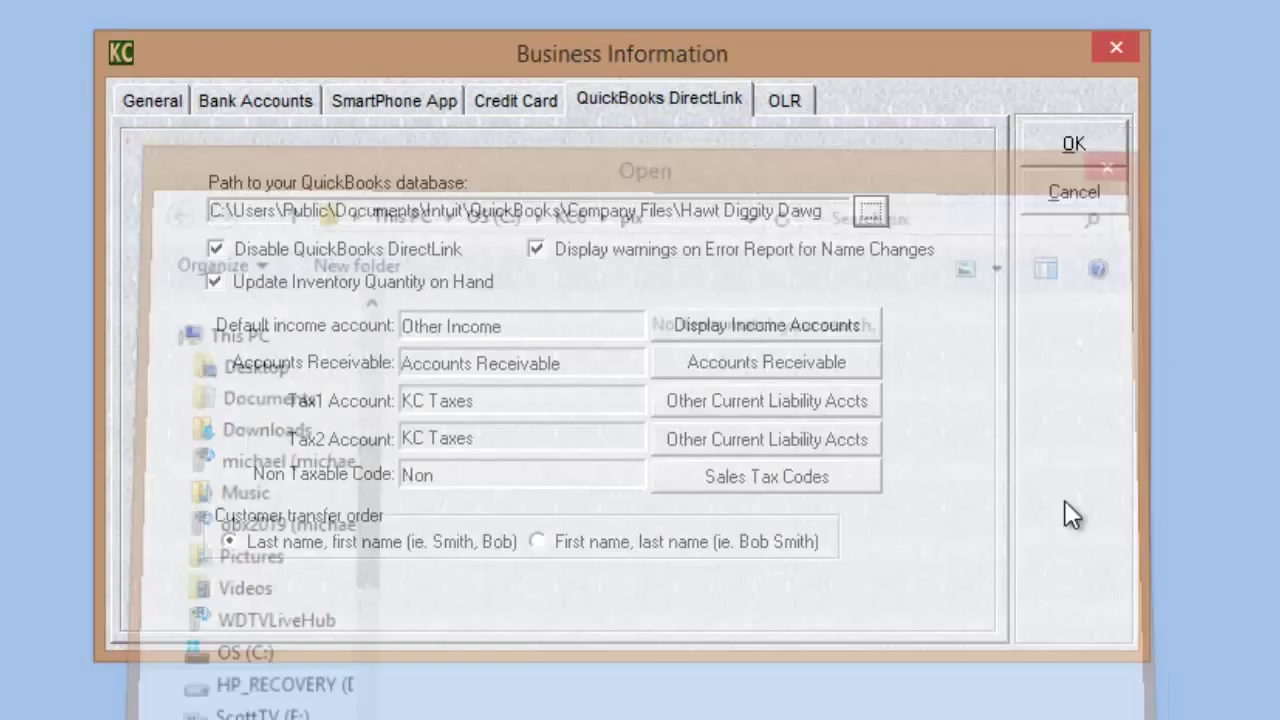
# Choose Additional Discount as the default income account and Accounts Receivable as the receivables account for QuickBooks DirectLink.
pyautogui.click(715, 325)
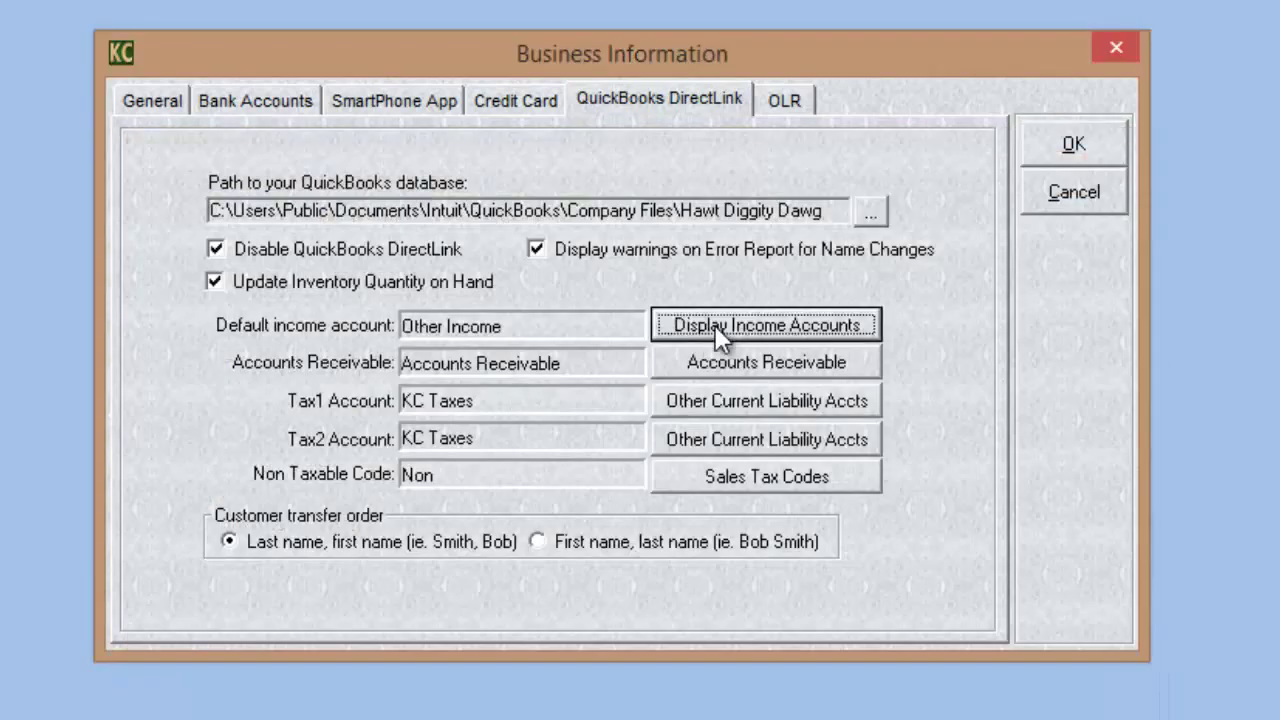
pyautogui.doubleClick(577, 252)
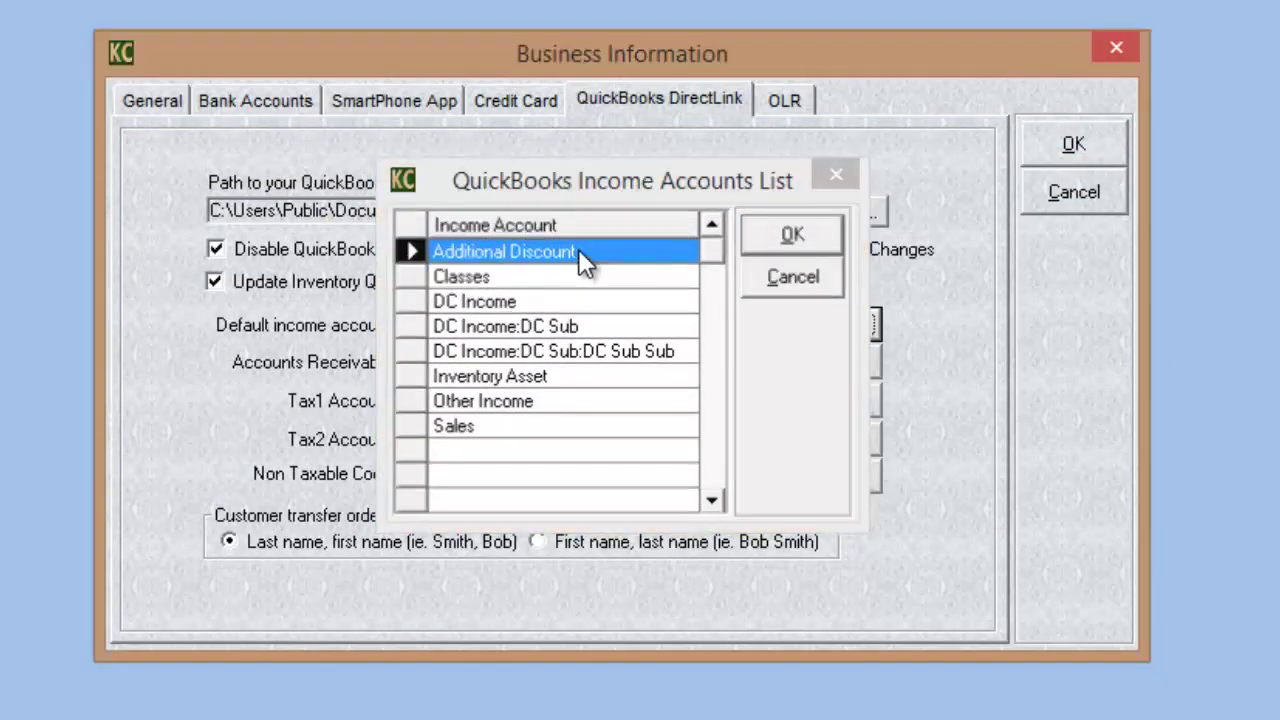
pyautogui.click(749, 360)
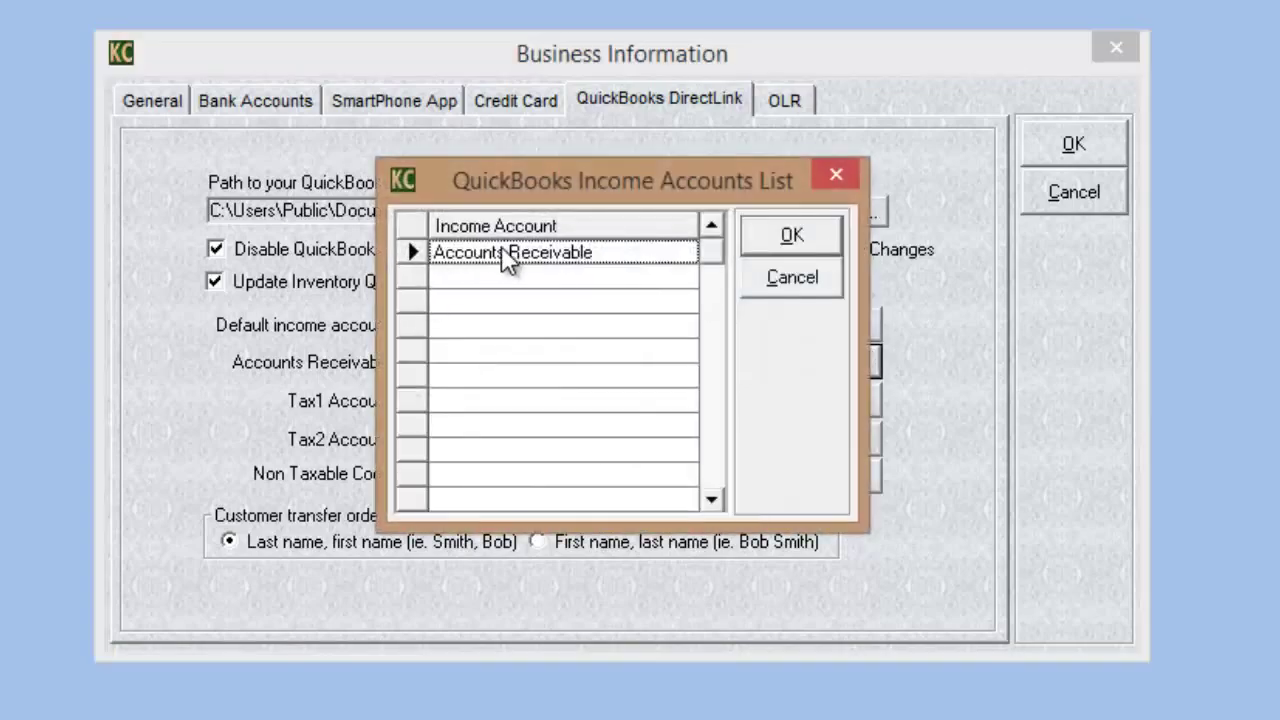
pyautogui.doubleClick(503, 252)
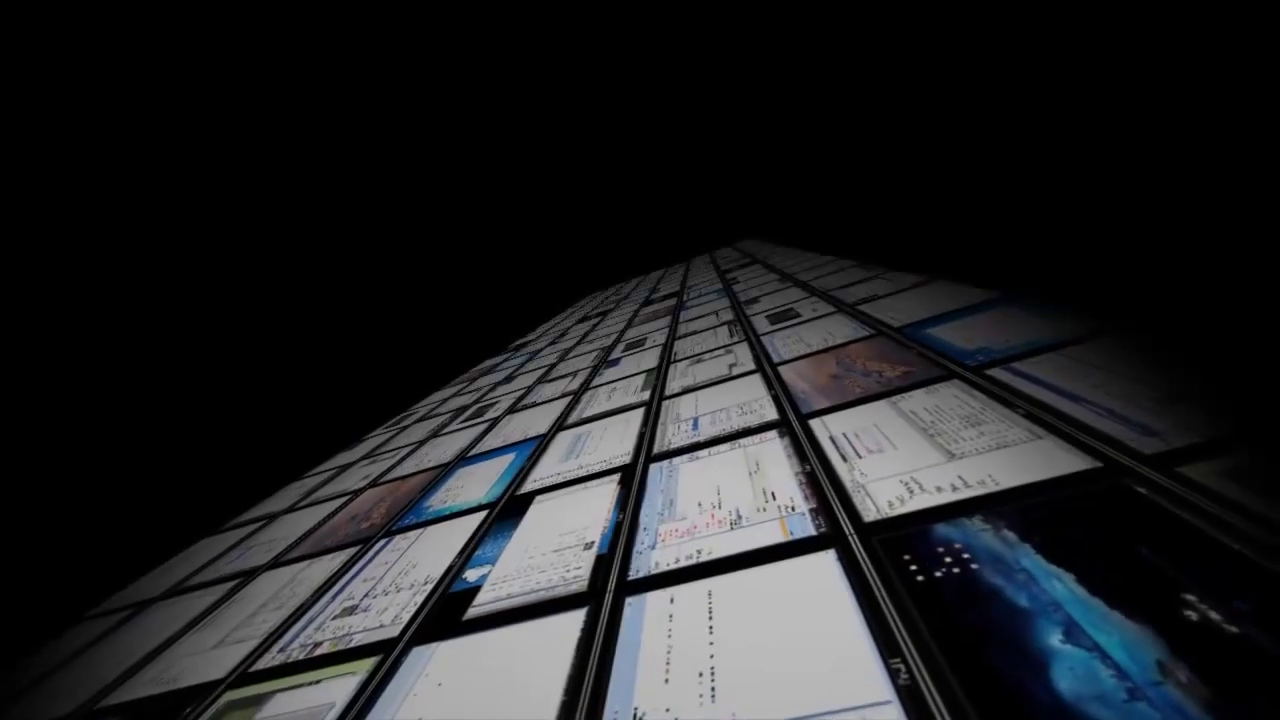